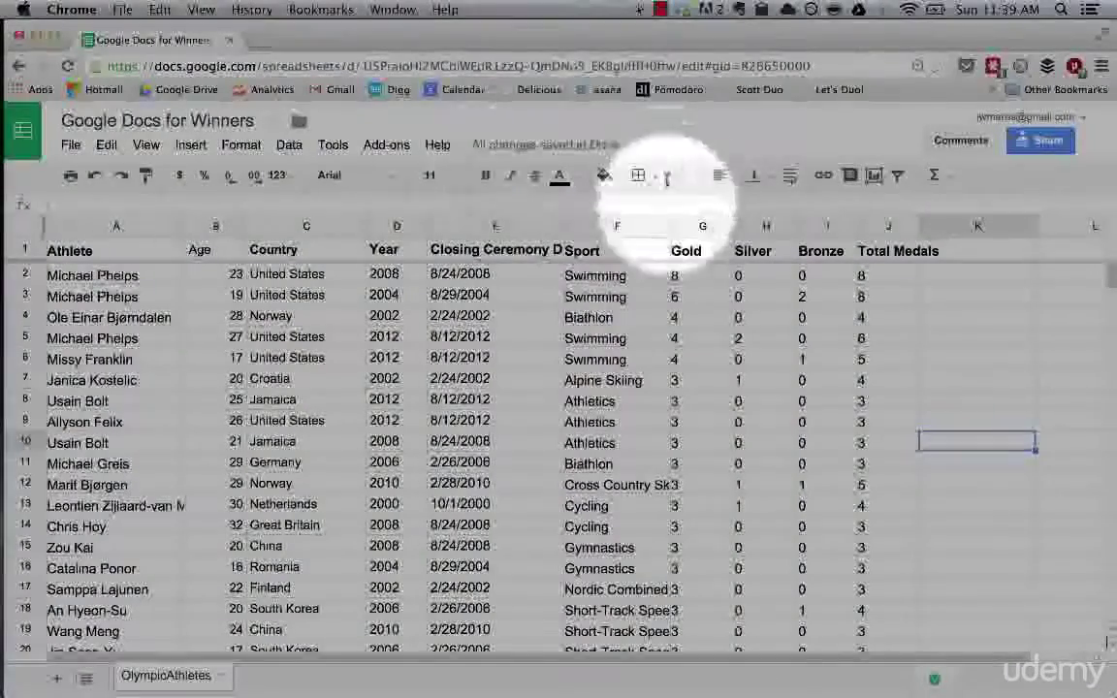
- Try copying the J4 total formula into K4, then clear K4 again
click(819, 260)
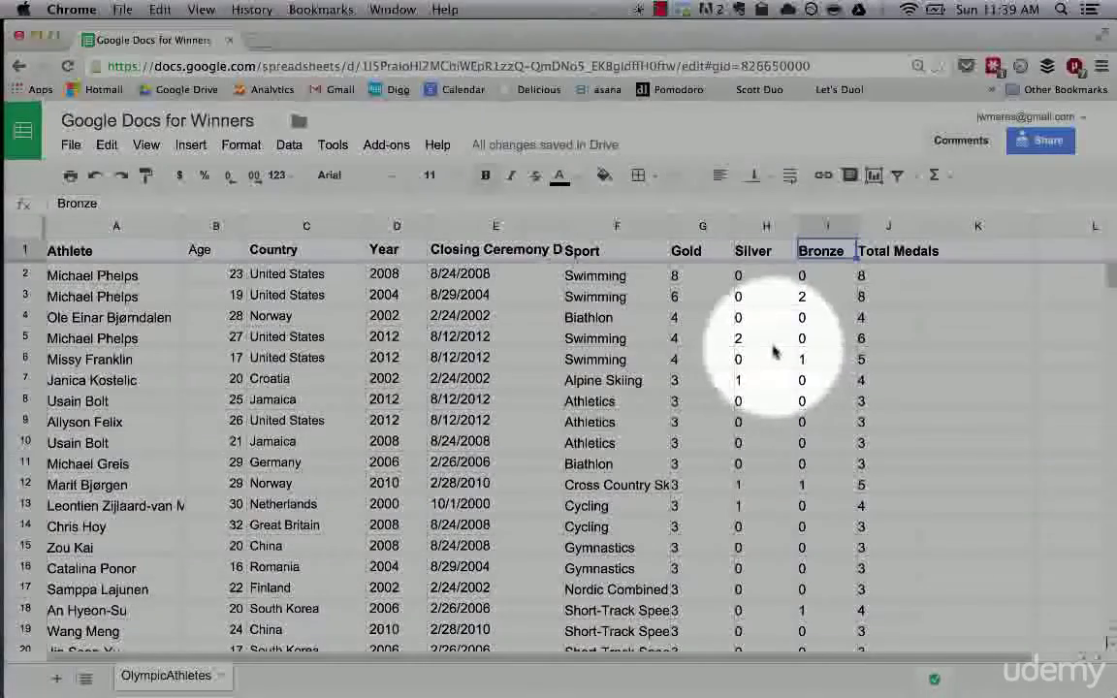
click(926, 313)
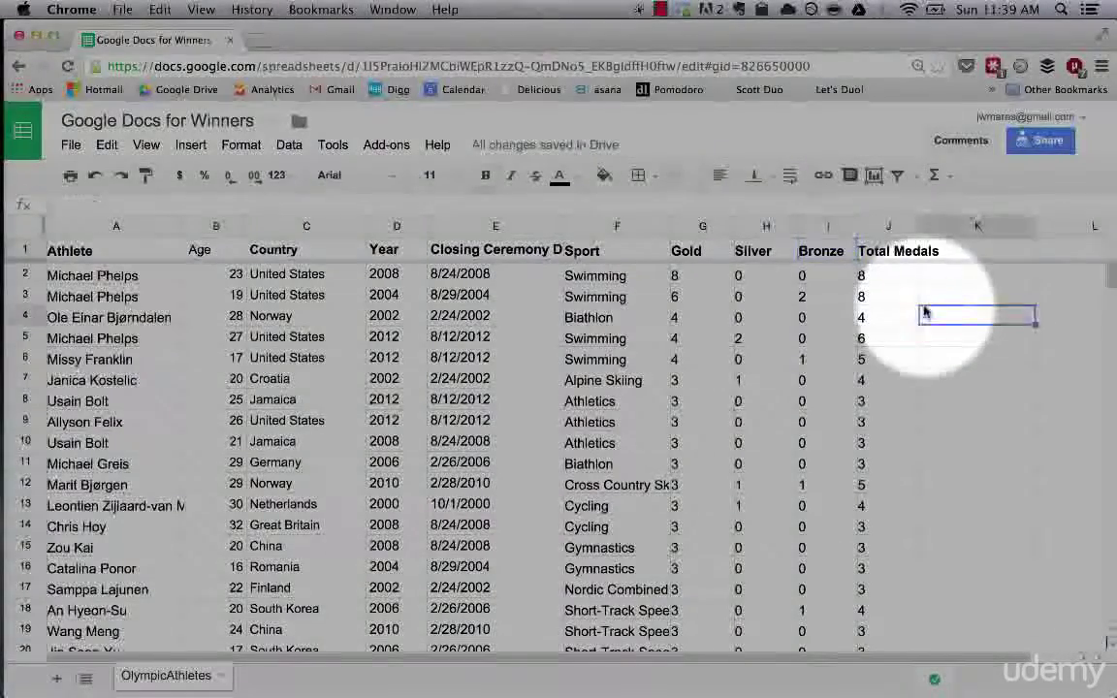
text(hi)
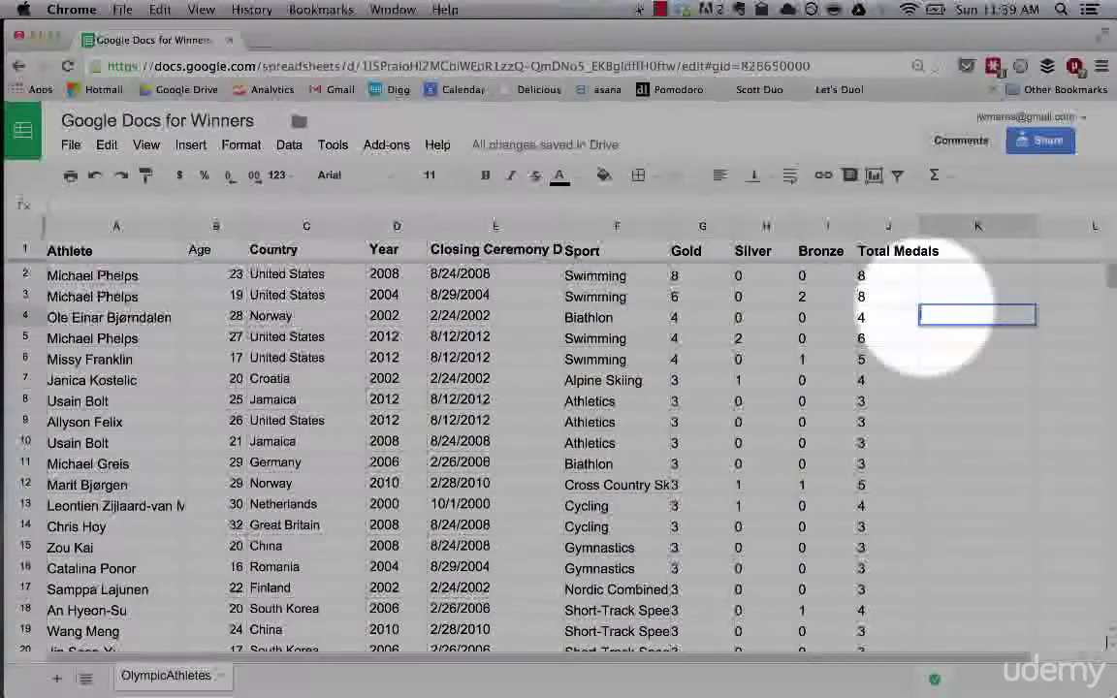
key(Escape)
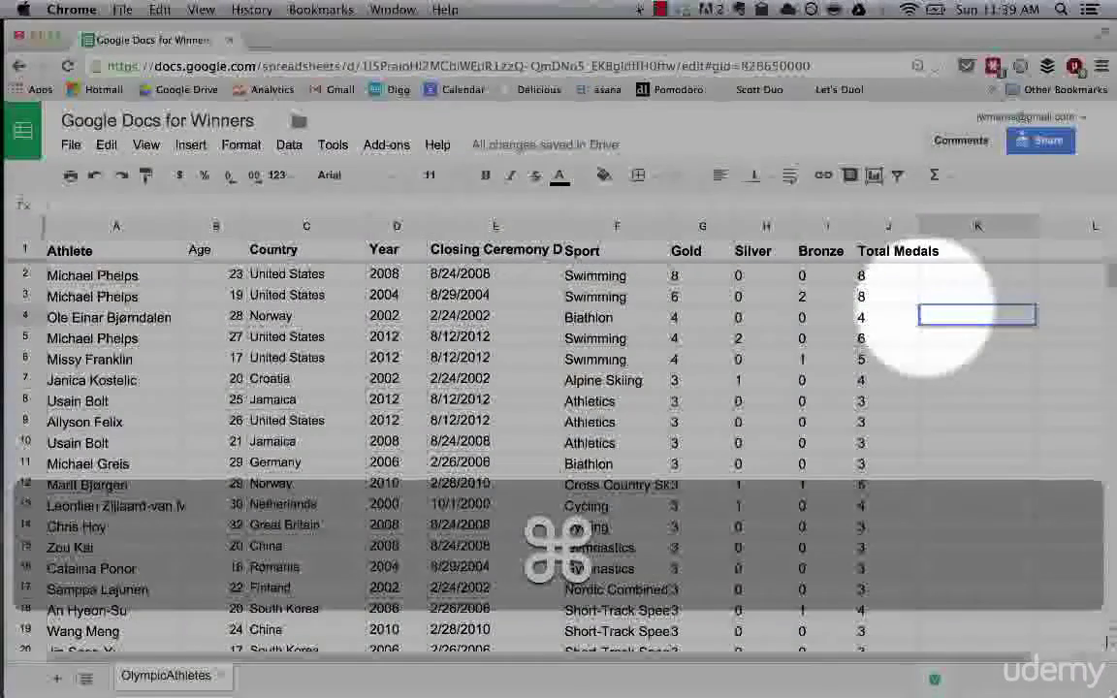
key(Left)
key(super+c)
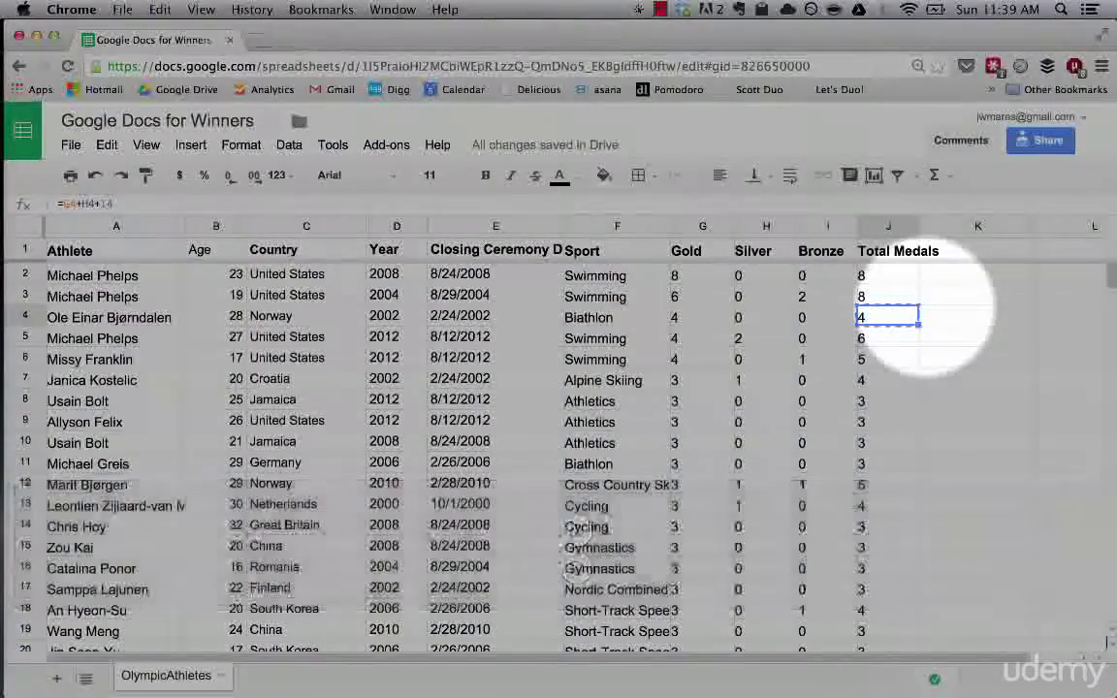
click(925, 315)
key(super+v)
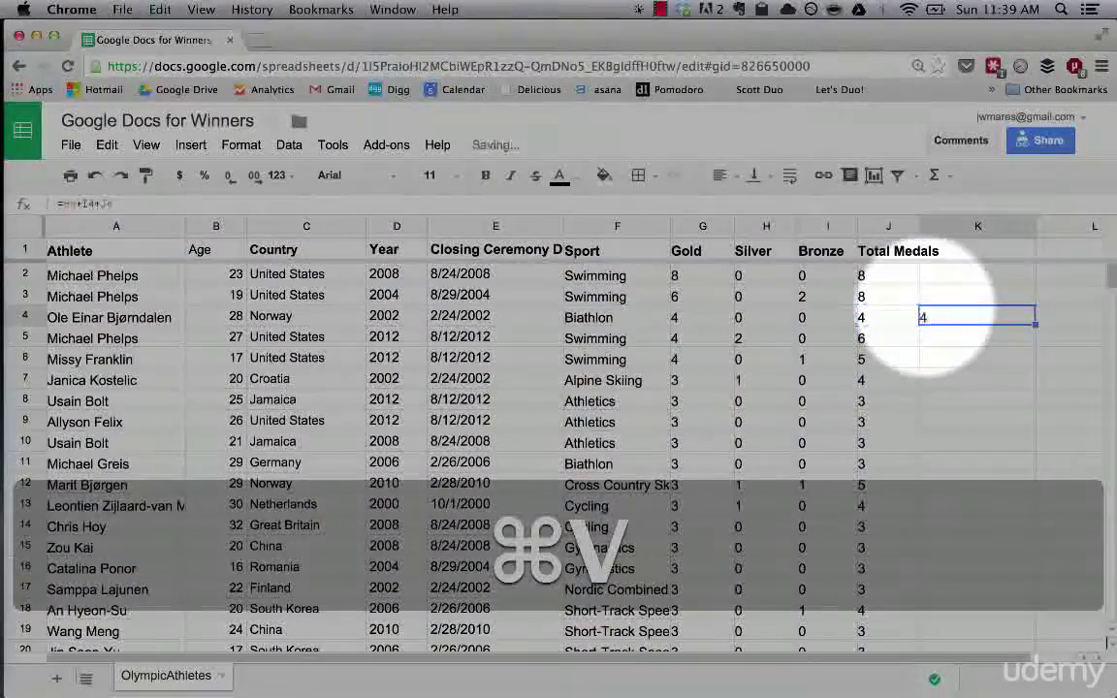
key(BackSpace)
- Return to the J2 total and apply the saved USA USA filter view
key(Up)
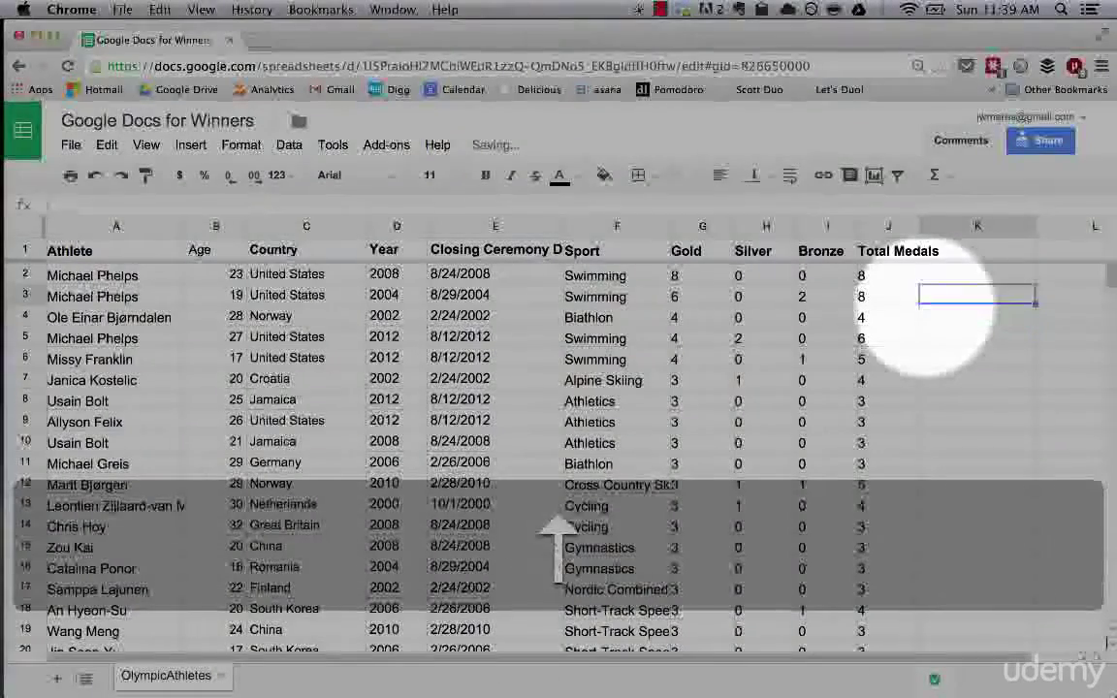
key(Left)
key(Up)
key(Down)
key(Right)
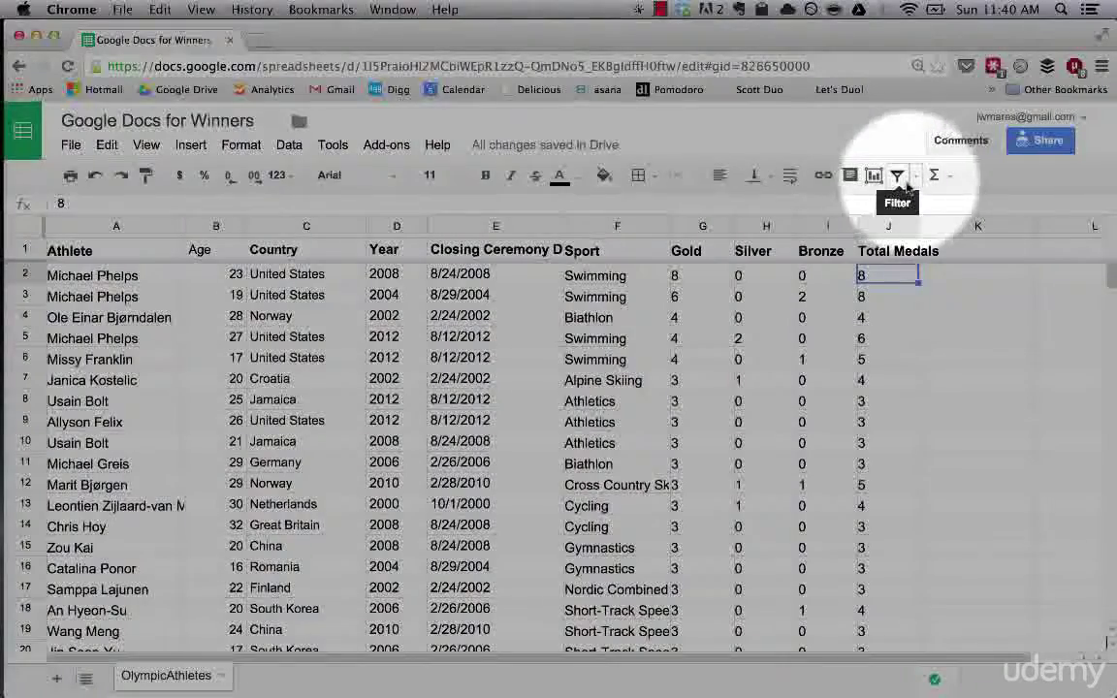
click(915, 179)
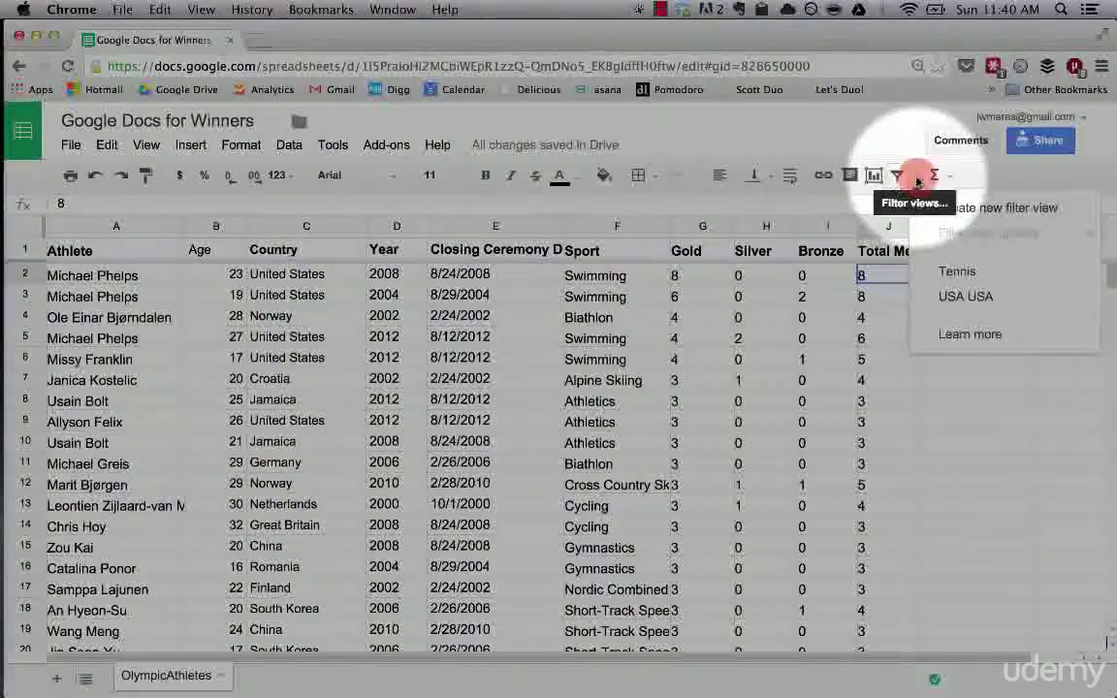
click(958, 298)
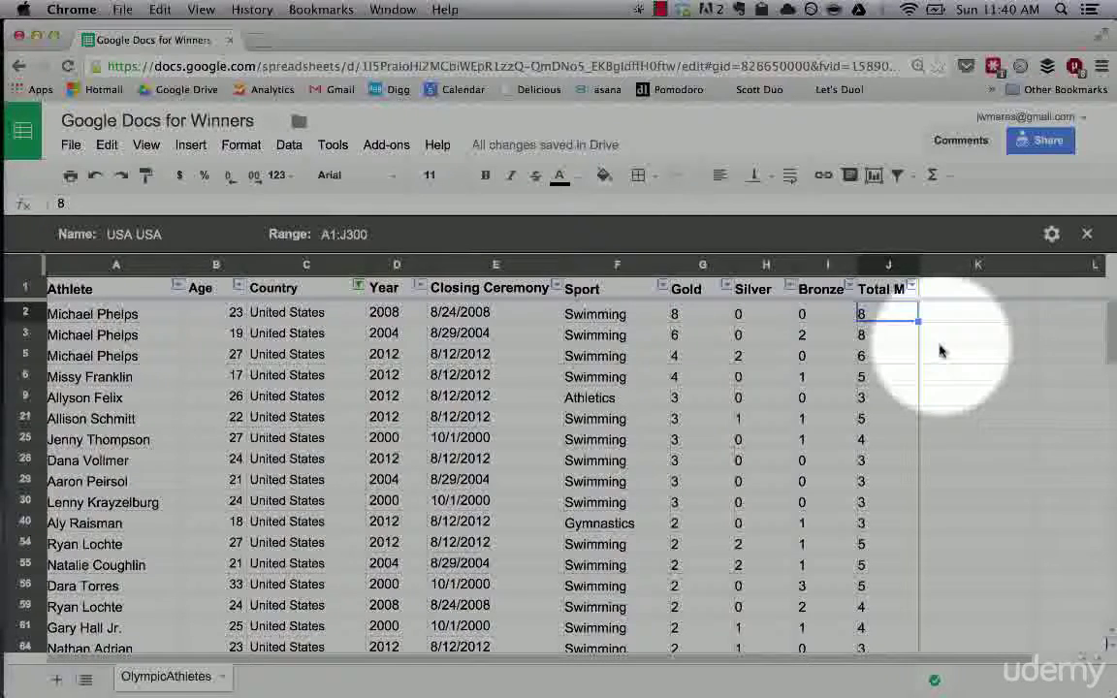
- Zoom the sheet in and begin a formula with = in empty cell K2
click(954, 314)
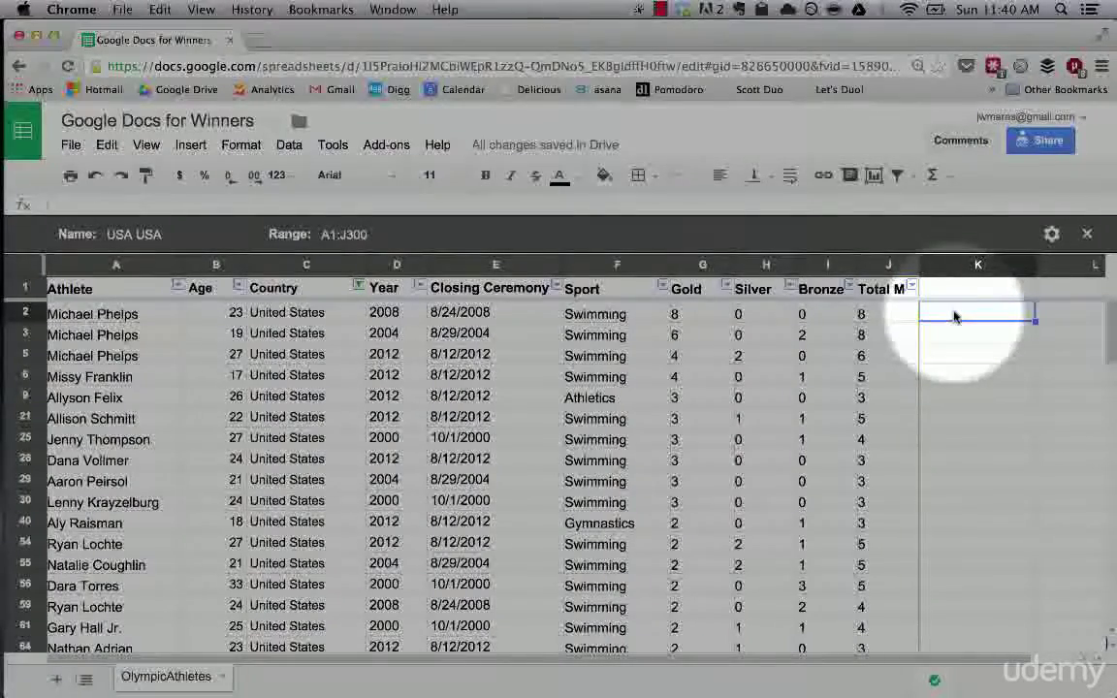
text(=)
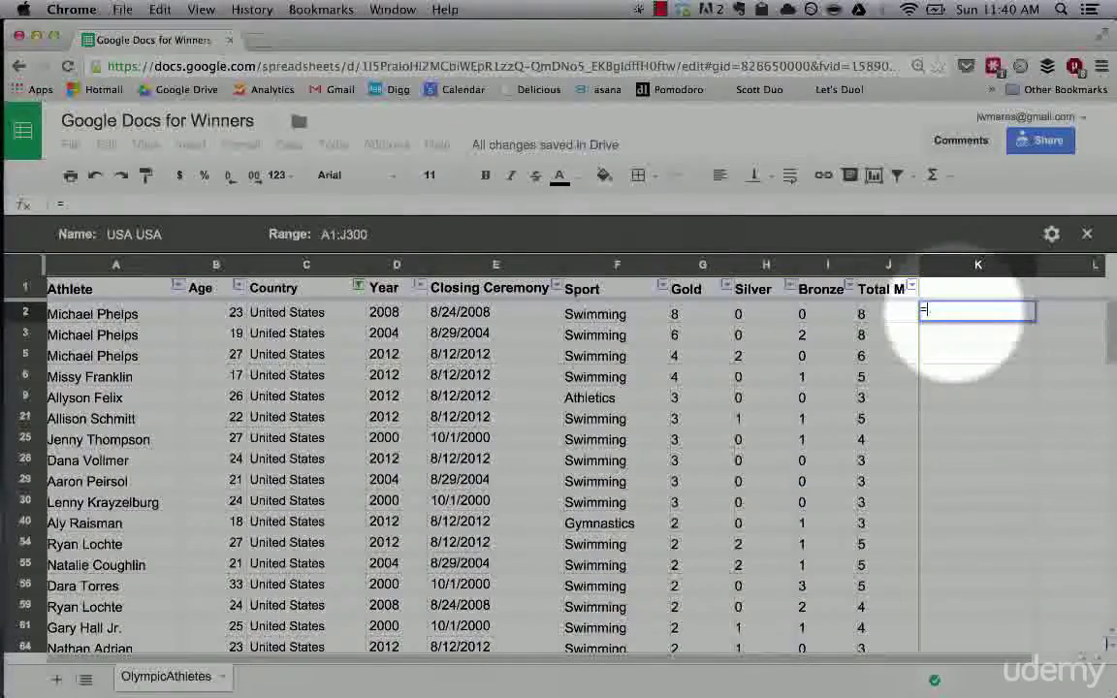
key(super+equal)
key(super+equal)
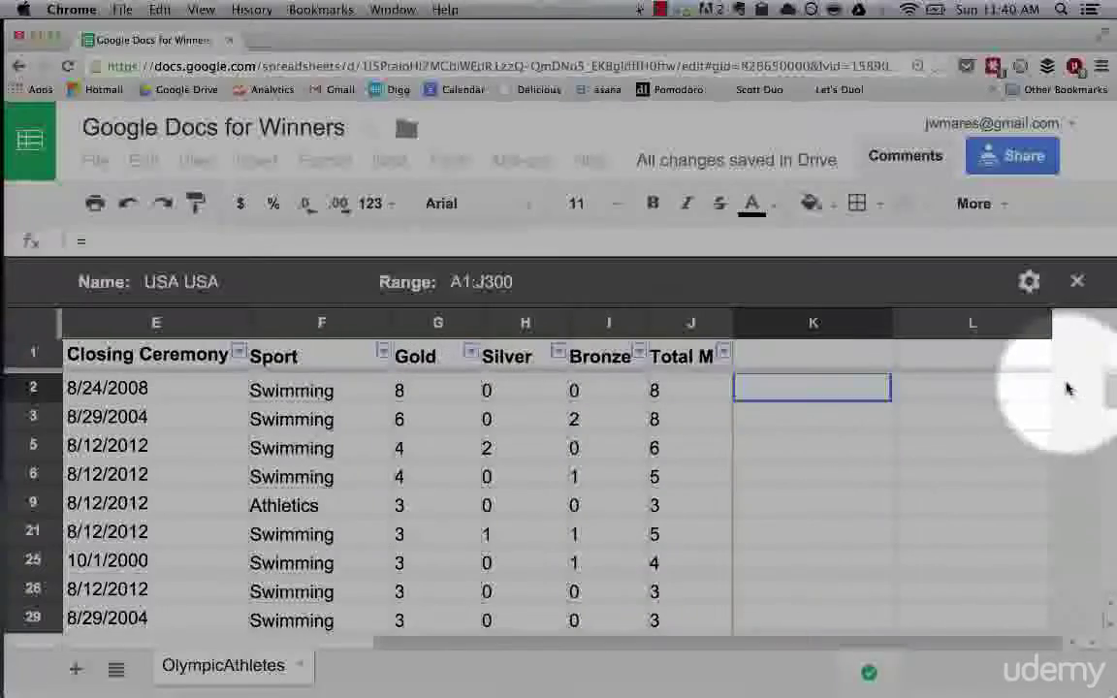
click(831, 389)
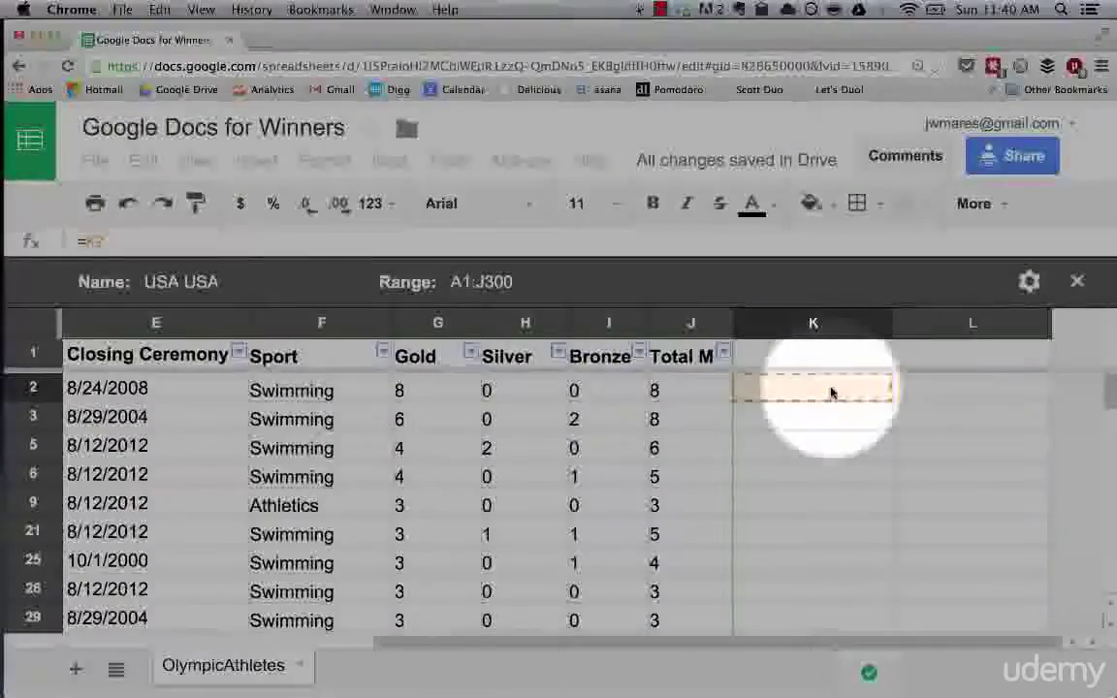
scroll(831, 393, down, 15)
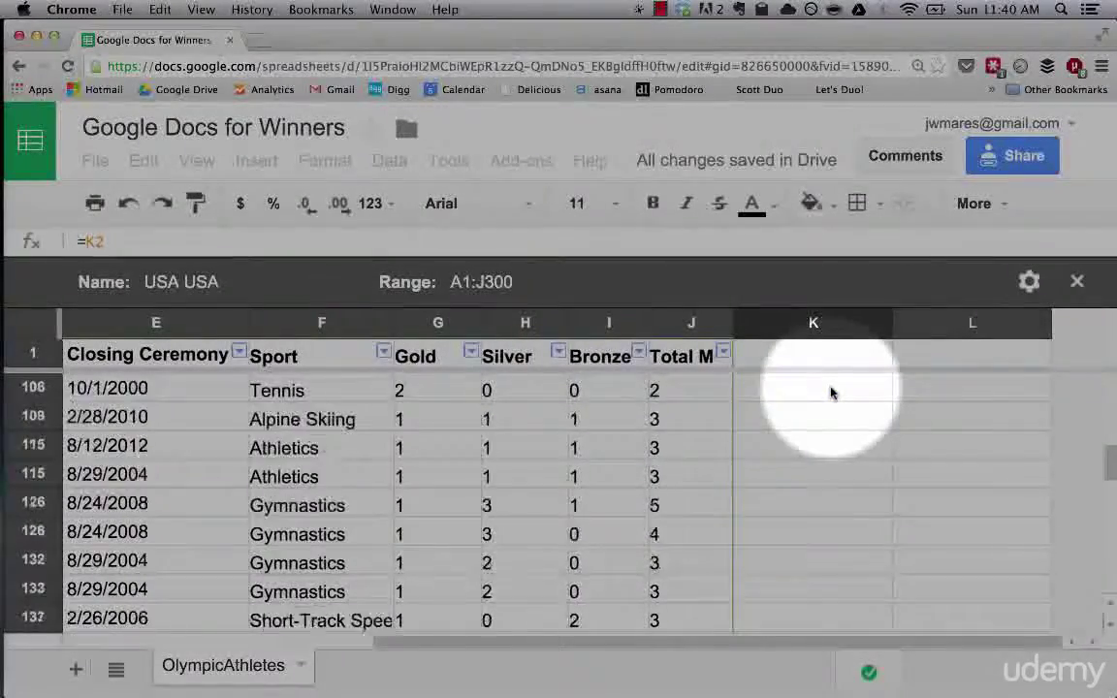
scroll(831, 393, down, 5)
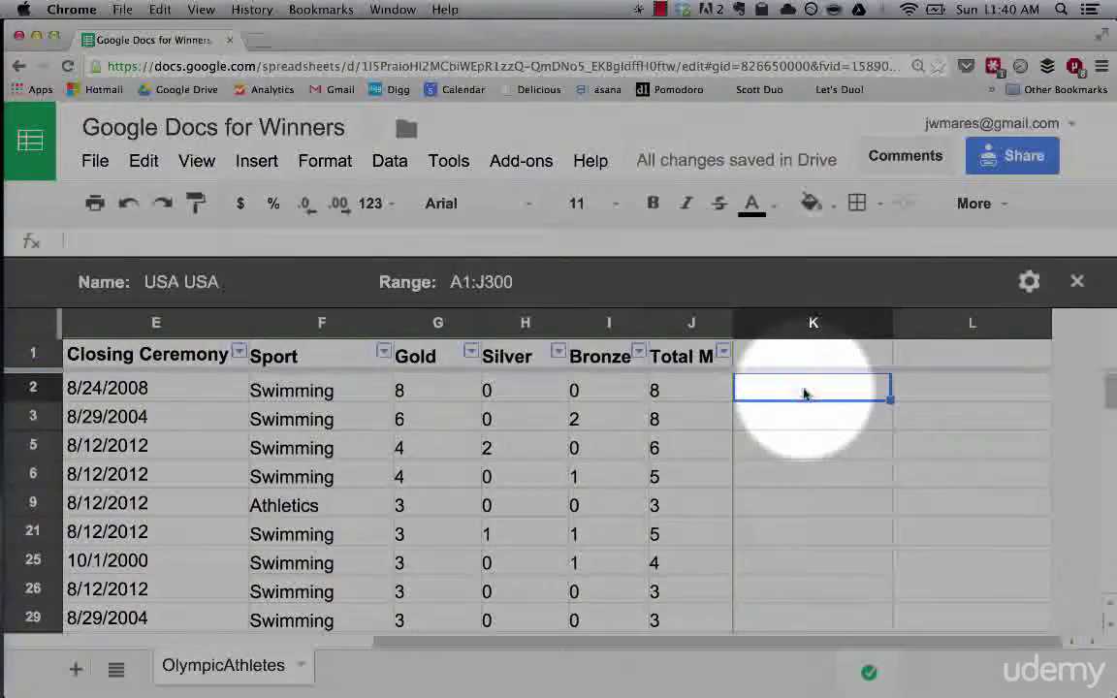
text(=)
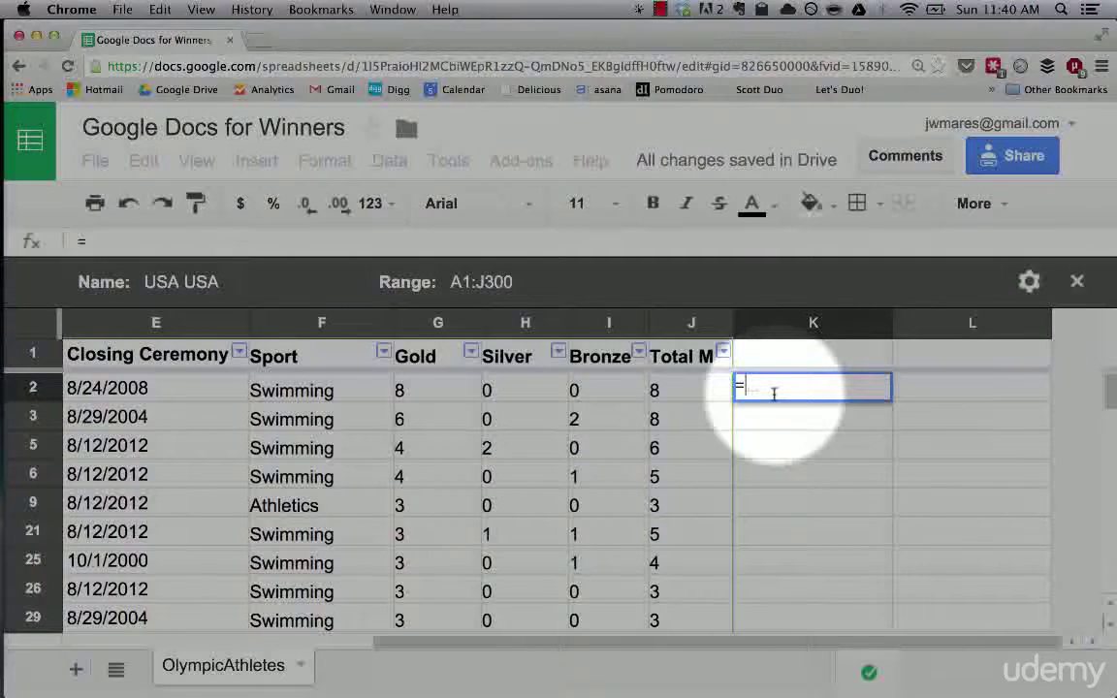
- Cancel the K2 formula and delete the Total Medals column J, leaving J2 selected
key(Escape)
click(684, 393)
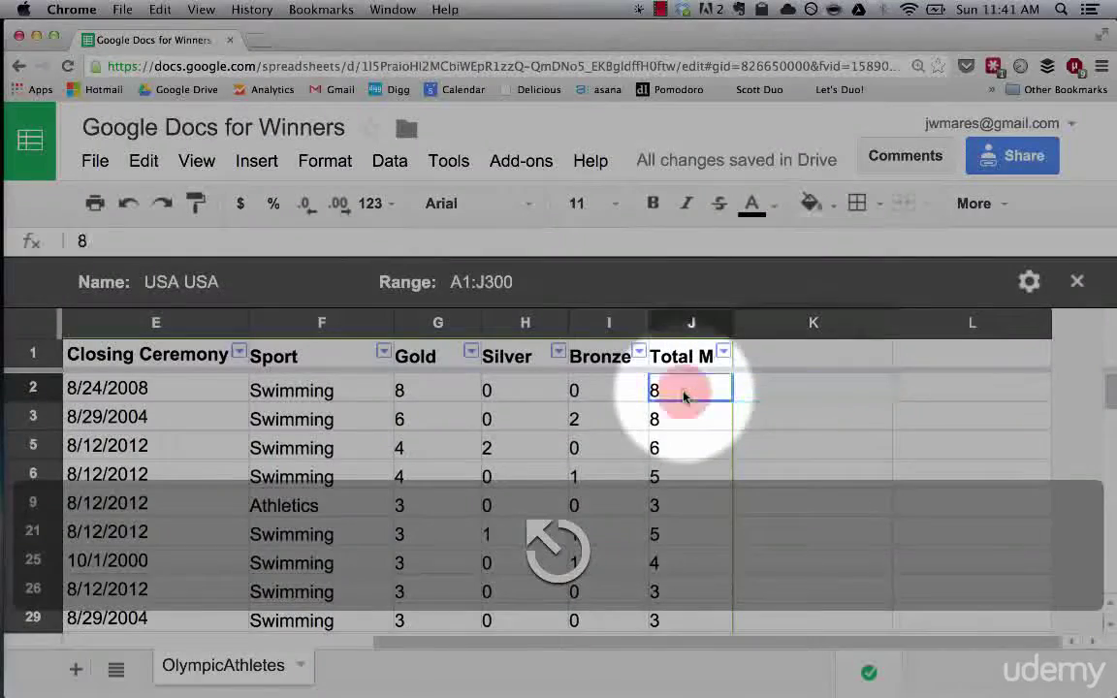
click(687, 358)
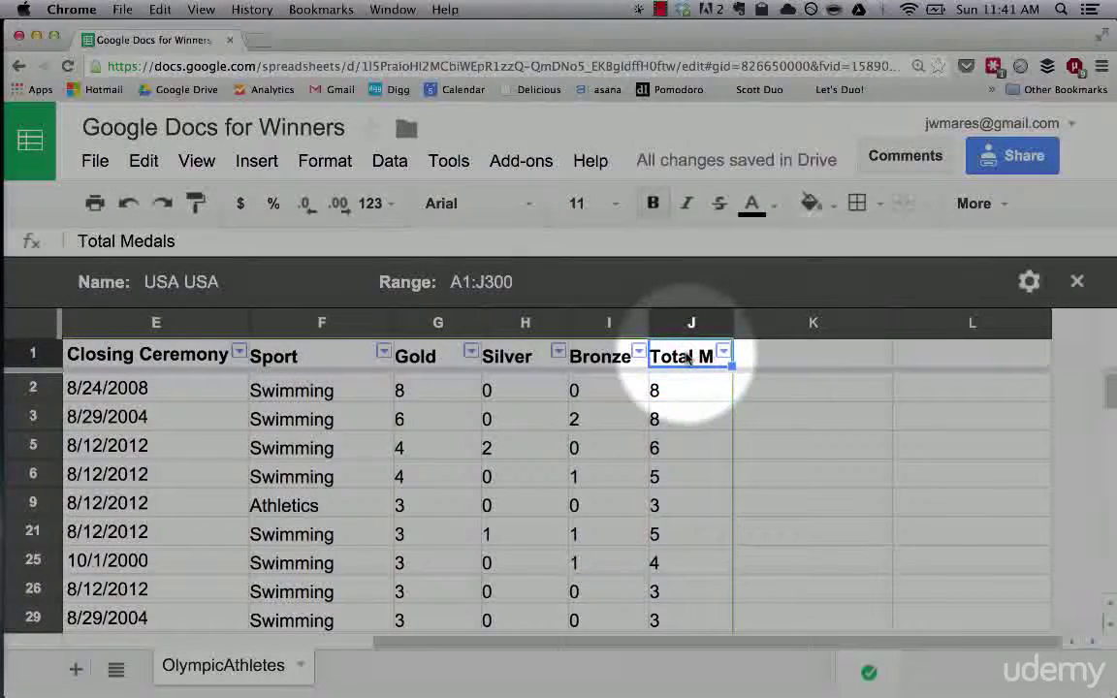
click(695, 326)
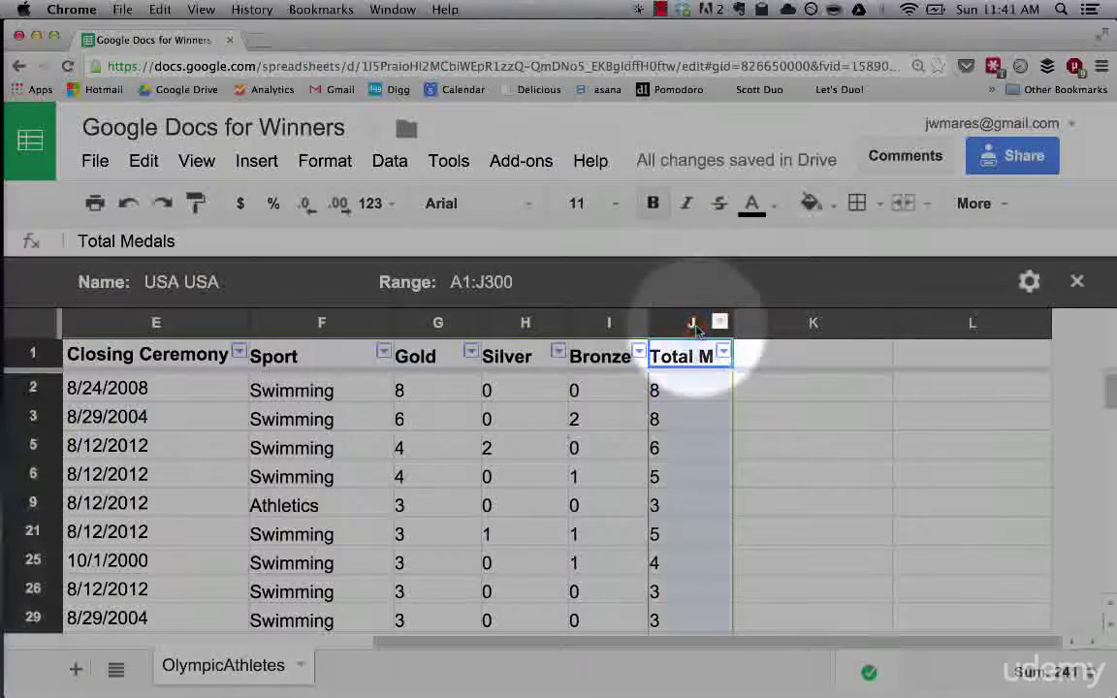
right_click(695, 330)
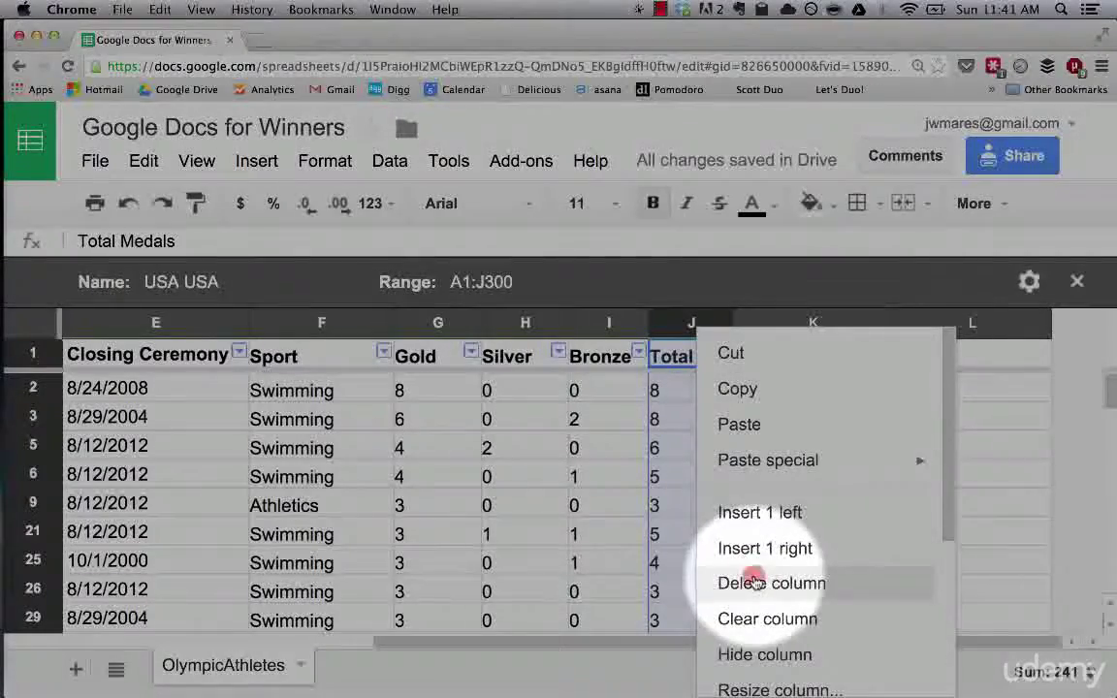
click(756, 582)
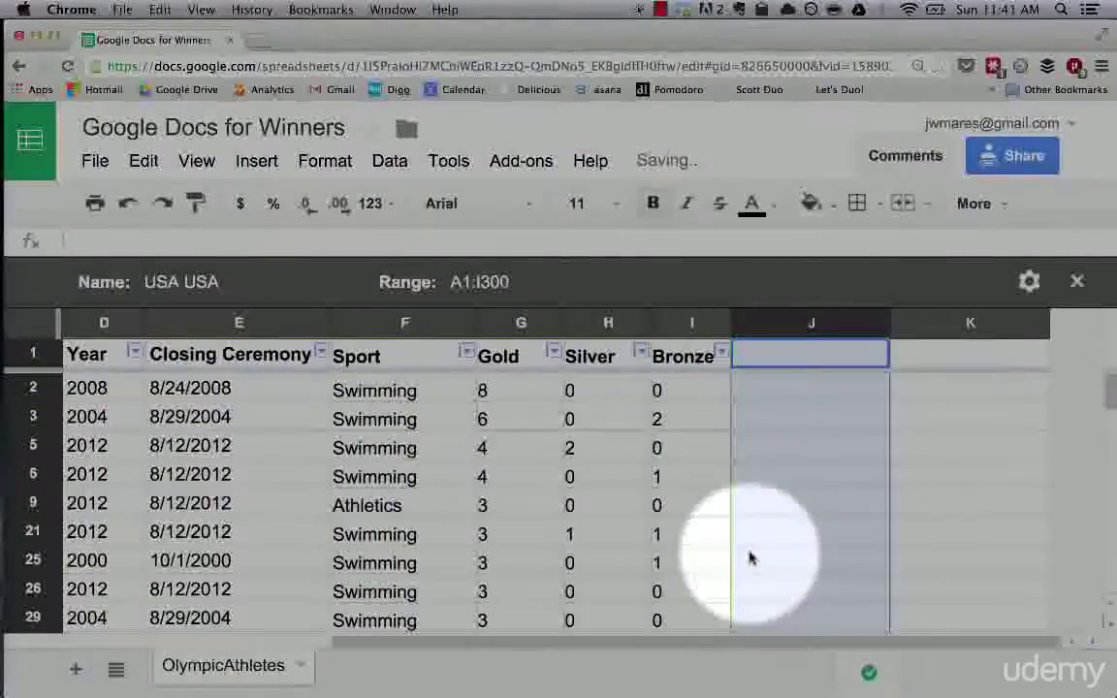
click(778, 392)
scroll(779, 398, left, 3)
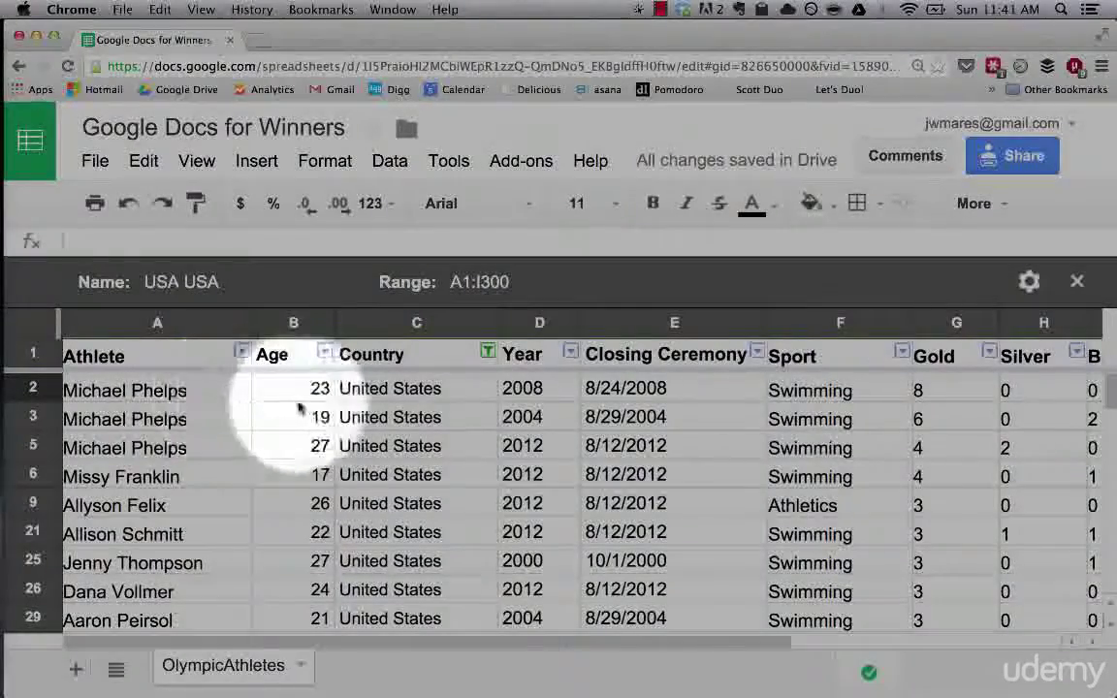
scroll(300, 410, right, 3)
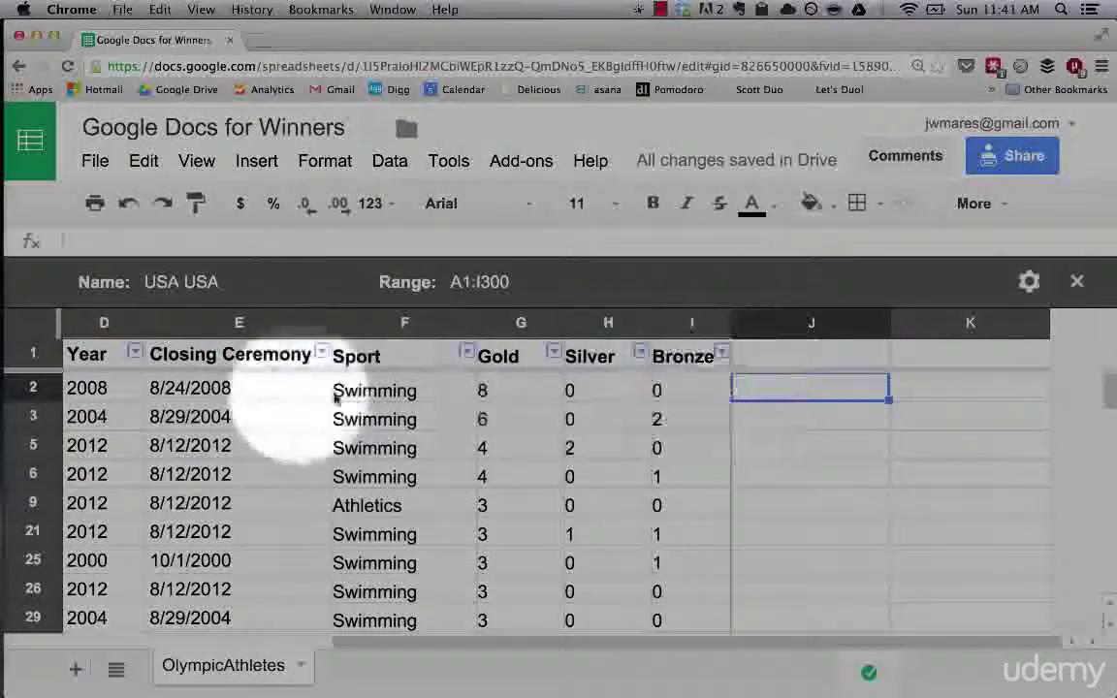
scroll(174, 411, left, 3)
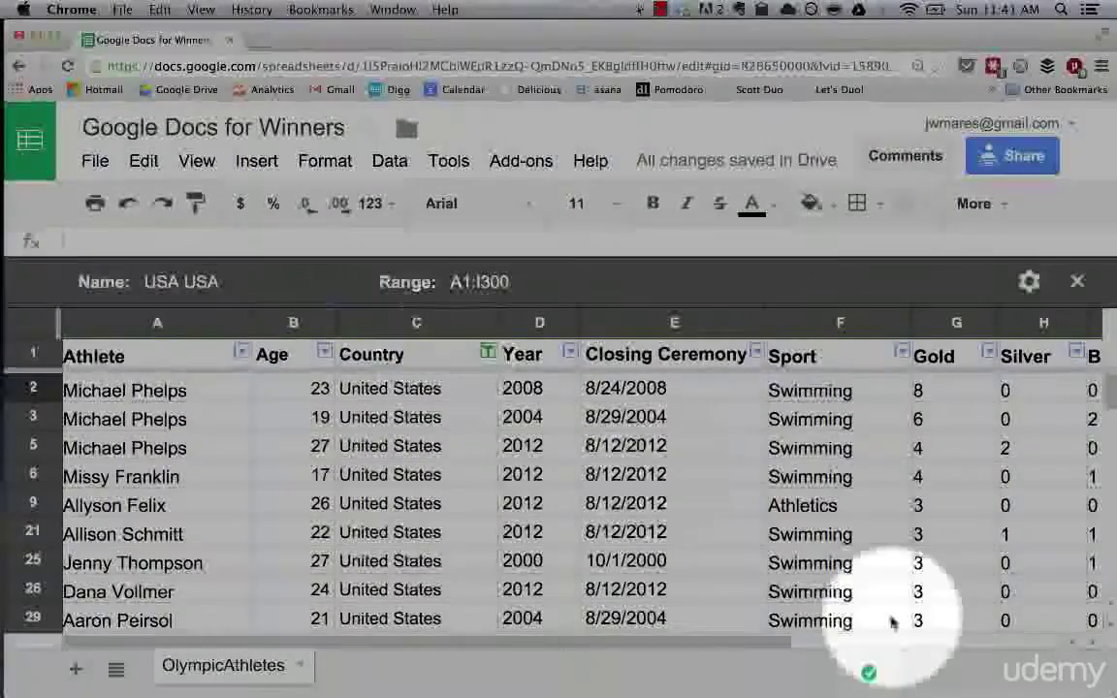
scroll(890, 620, right, 3)
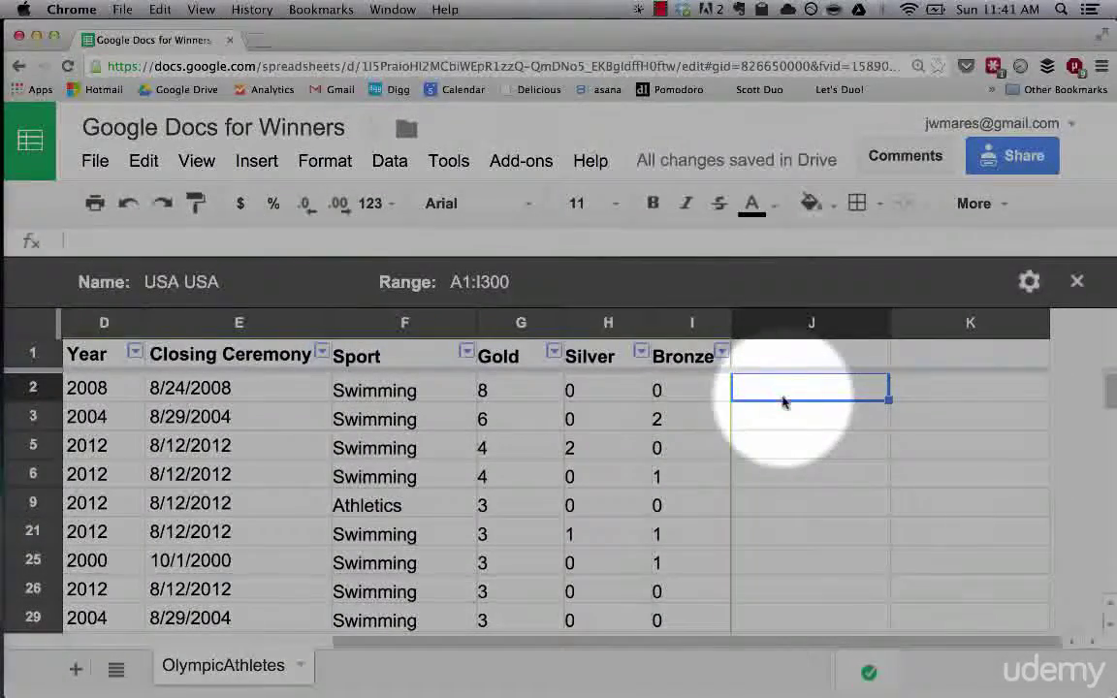
- Discard the unfinished J2 formula, zoom back out, and insert =SUM( into J5 via autocomplete
text(=)
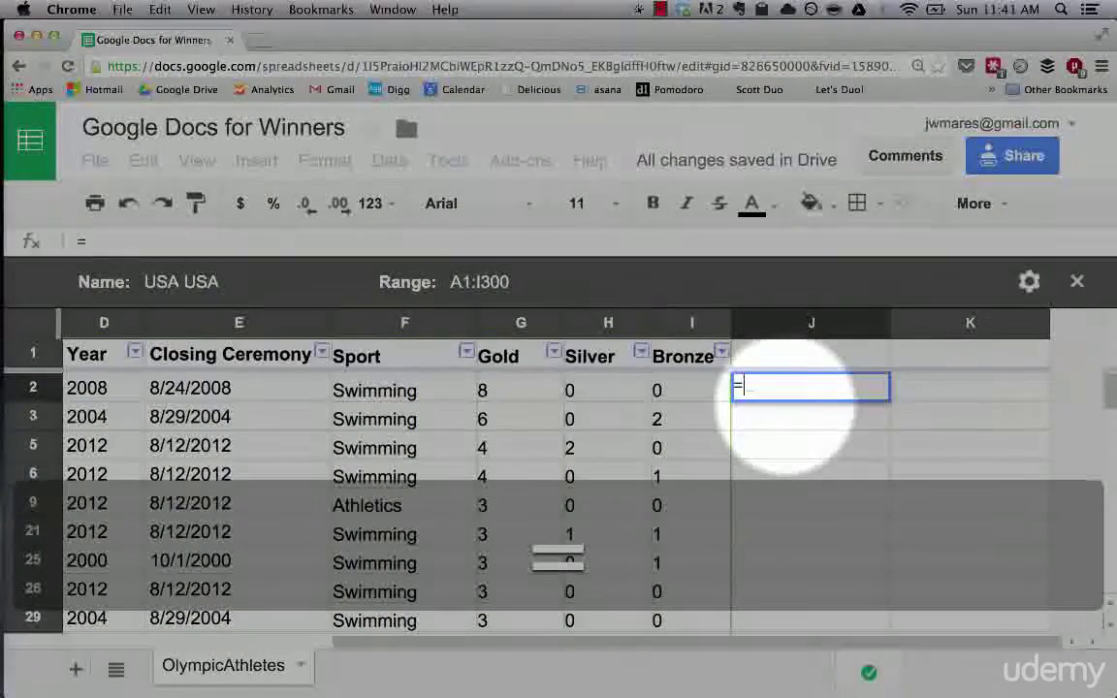
text(su)
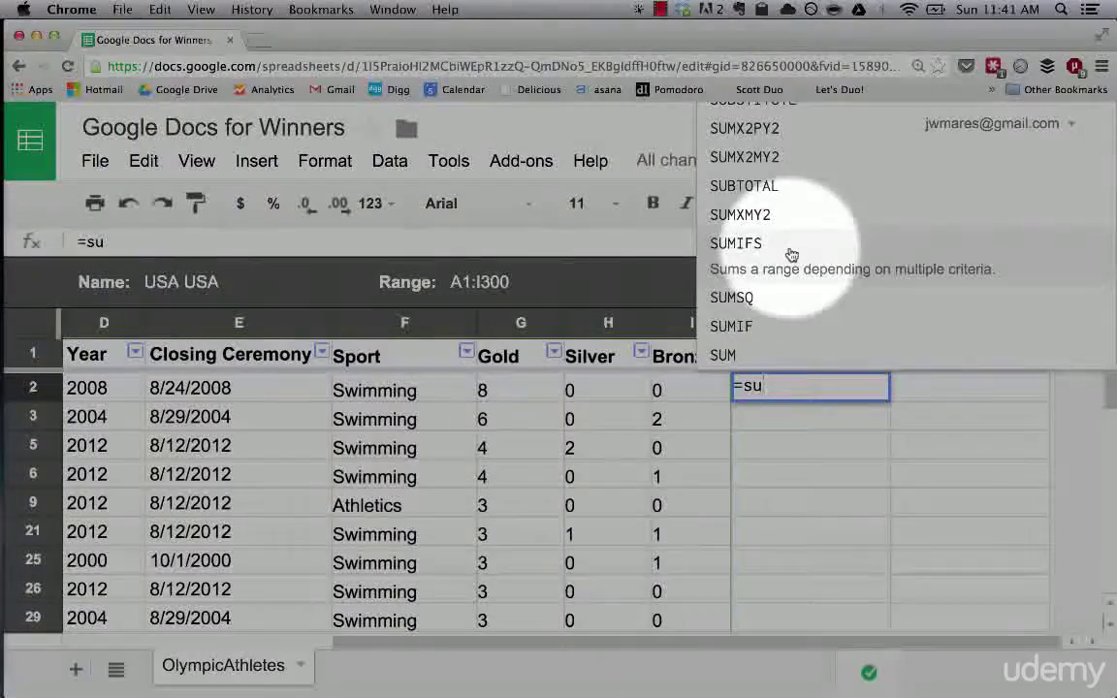
key(super+minus)
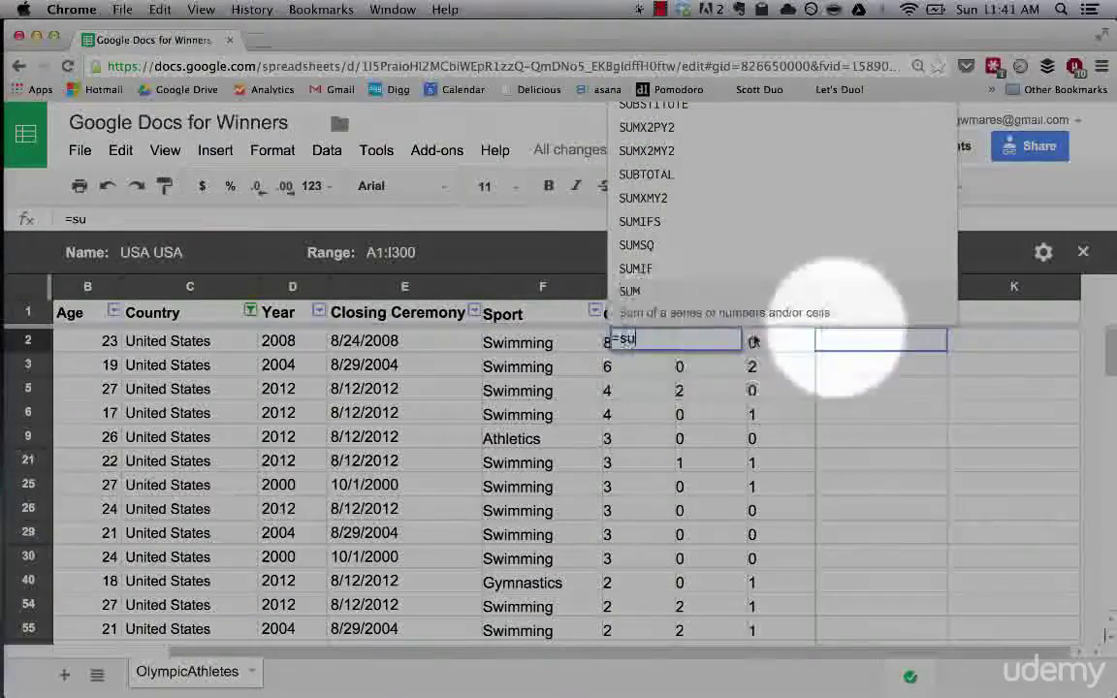
key(Escape)
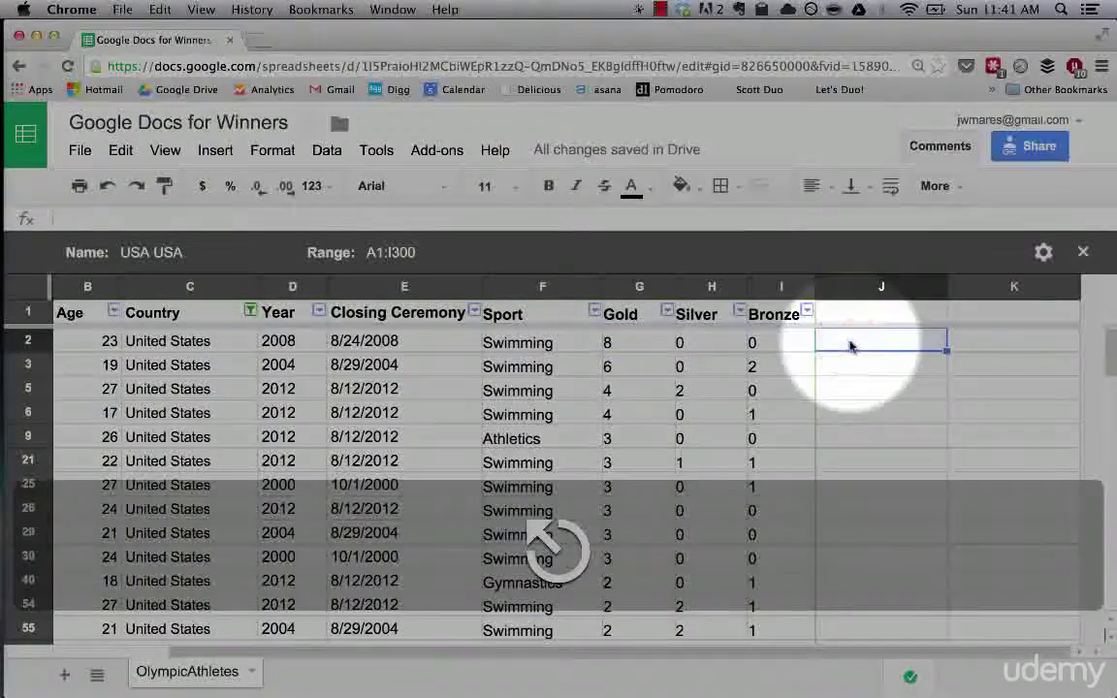
click(843, 386)
text(=)
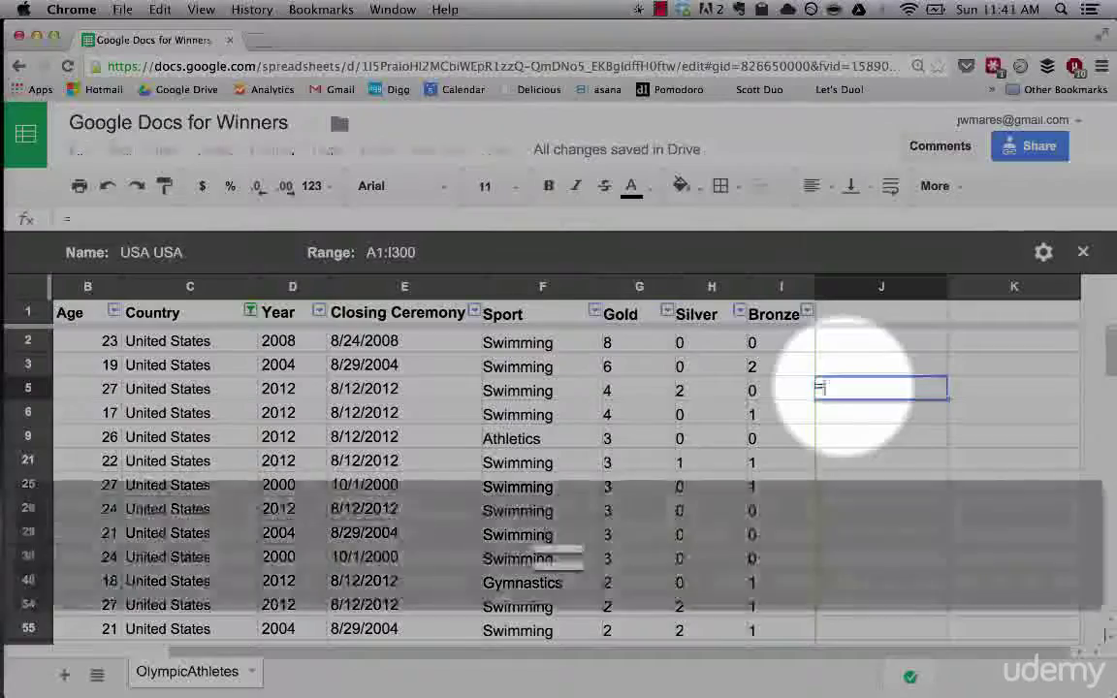
text(su)
key(BackSpace)
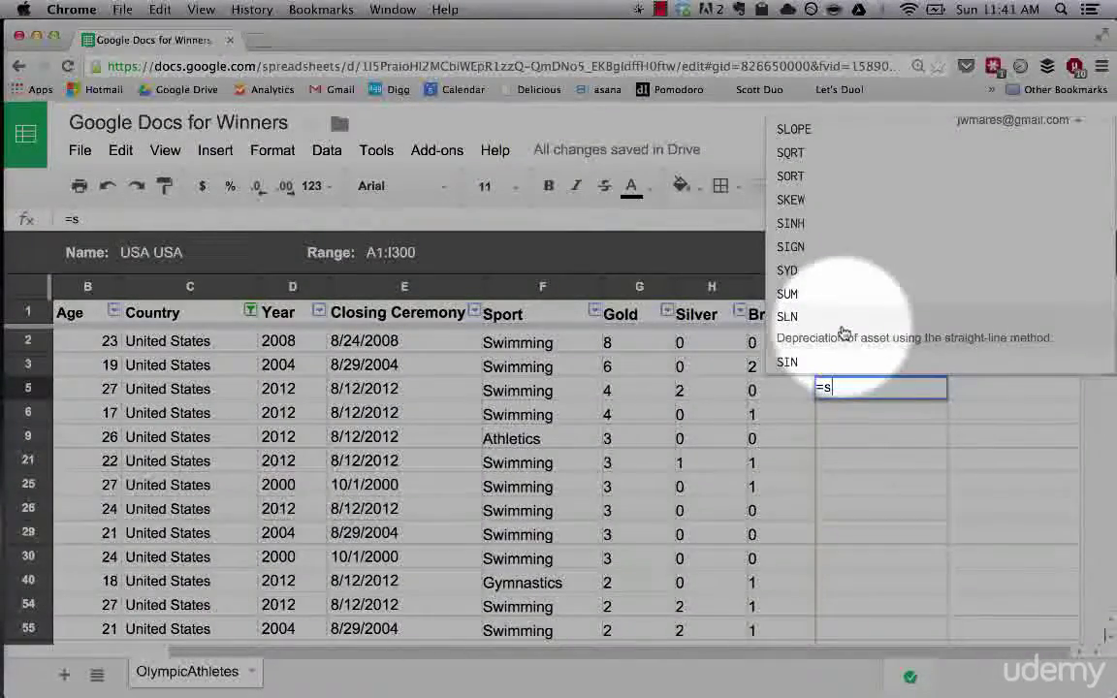
text(u)
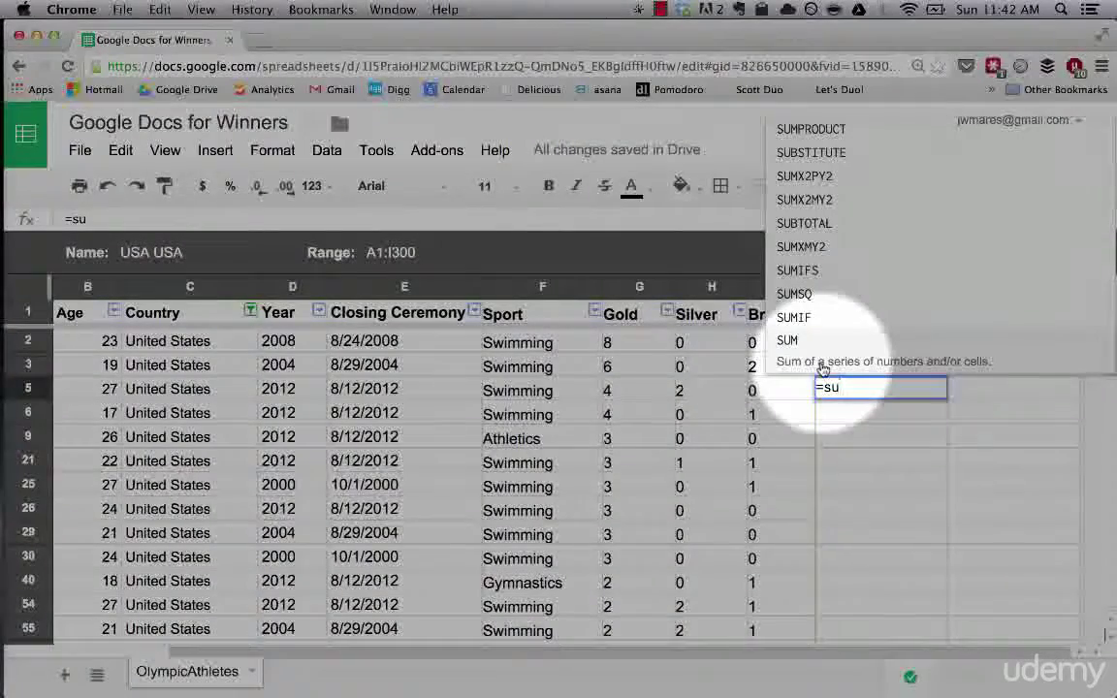
click(822, 370)
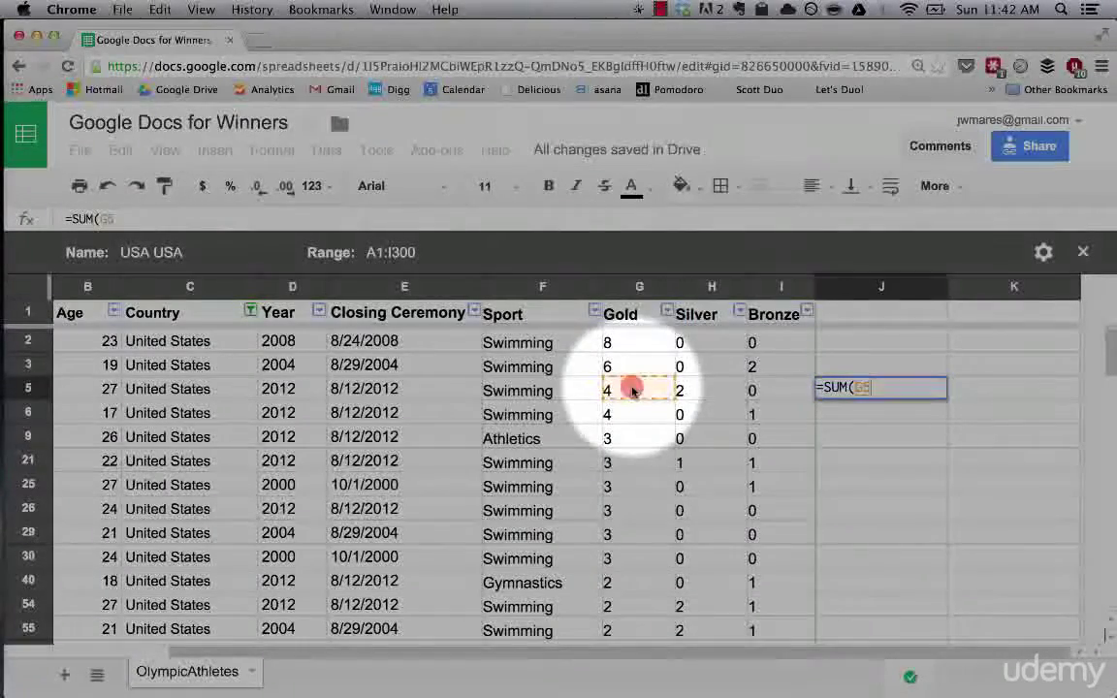
- Complete J5 as =SUM(G5:I5), totalling 6
drag(660, 391, 776, 391)
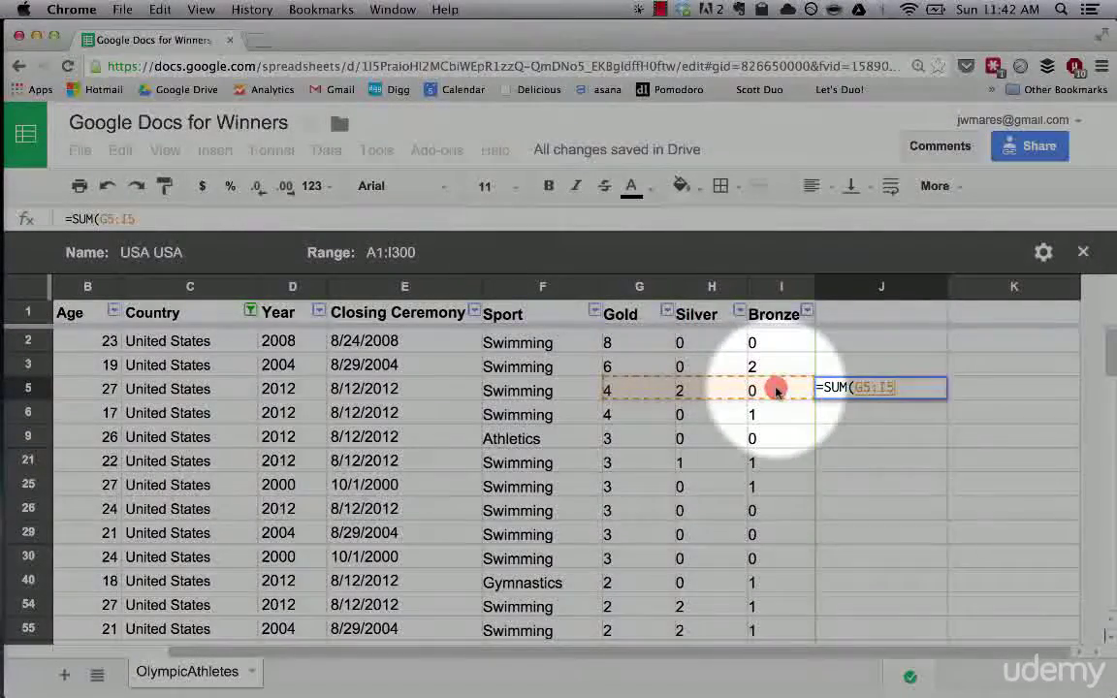
text())
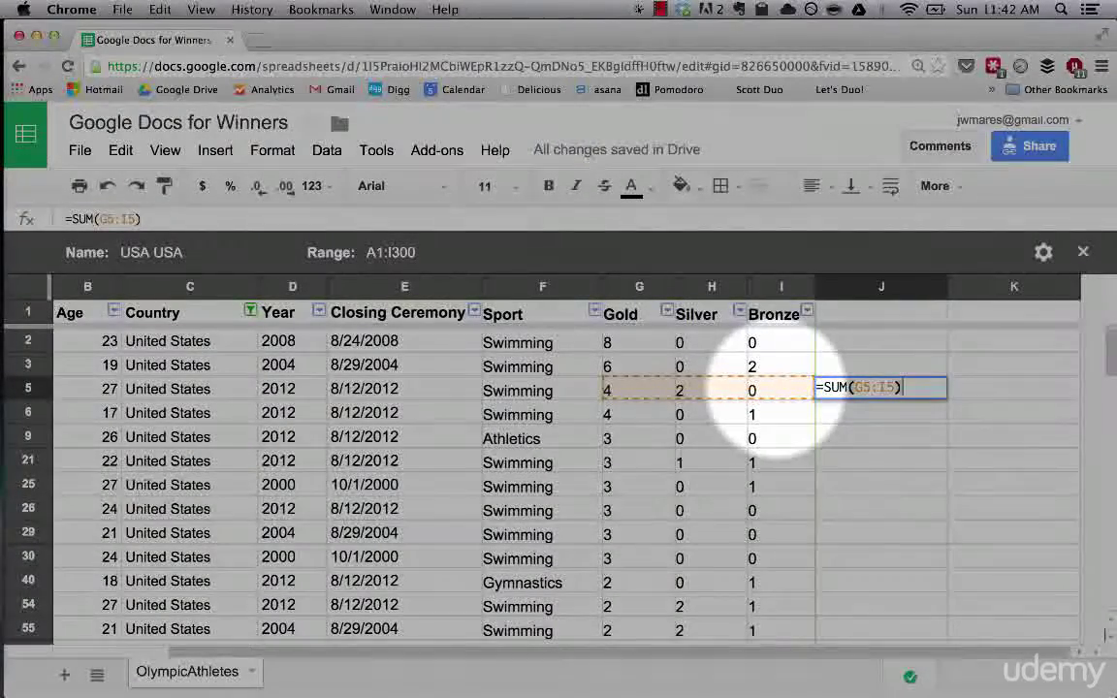
key(Return)
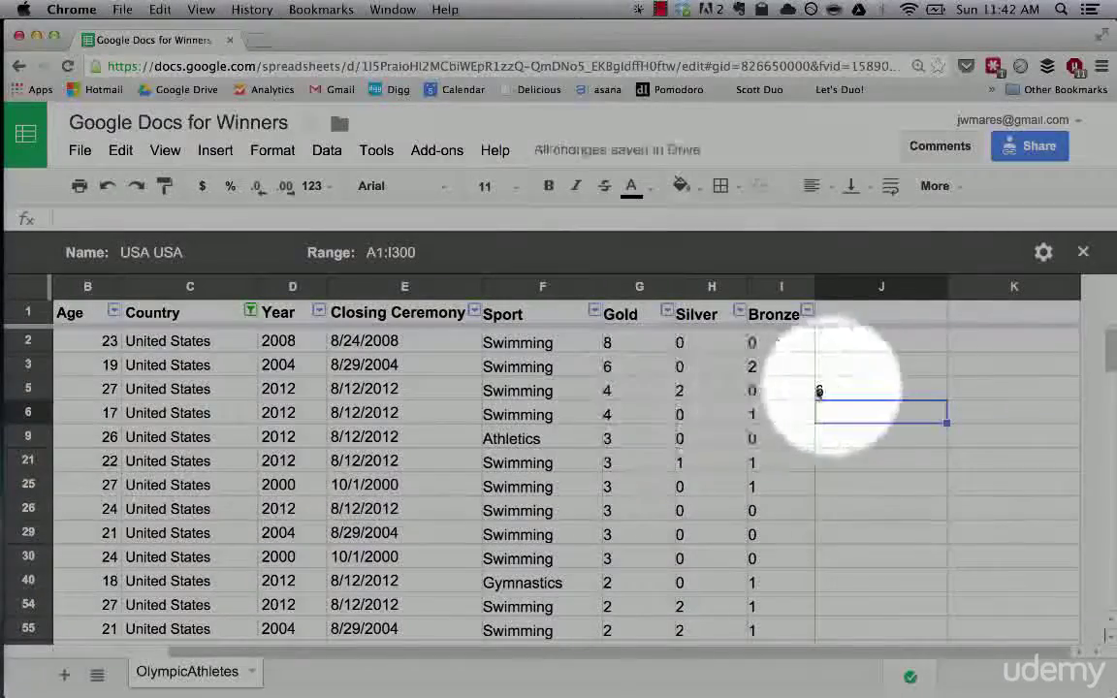
- Edit J5's formula to delete the I5 end reference, leaving =SUM(G5:)
click(868, 393)
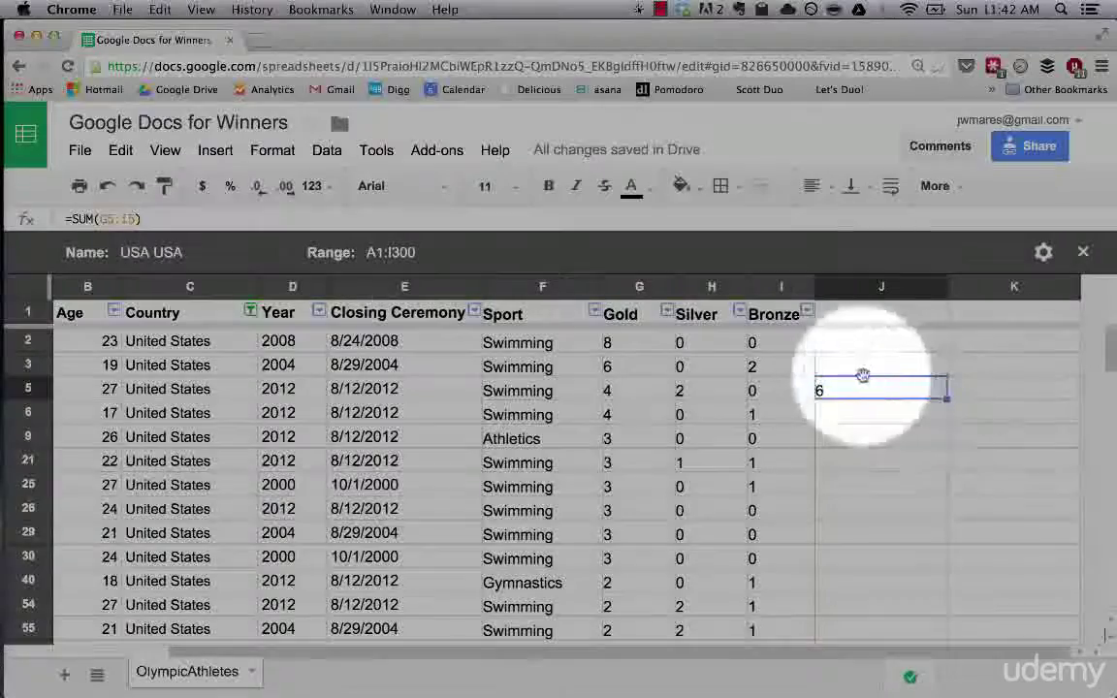
double_click(857, 393)
click(878, 386)
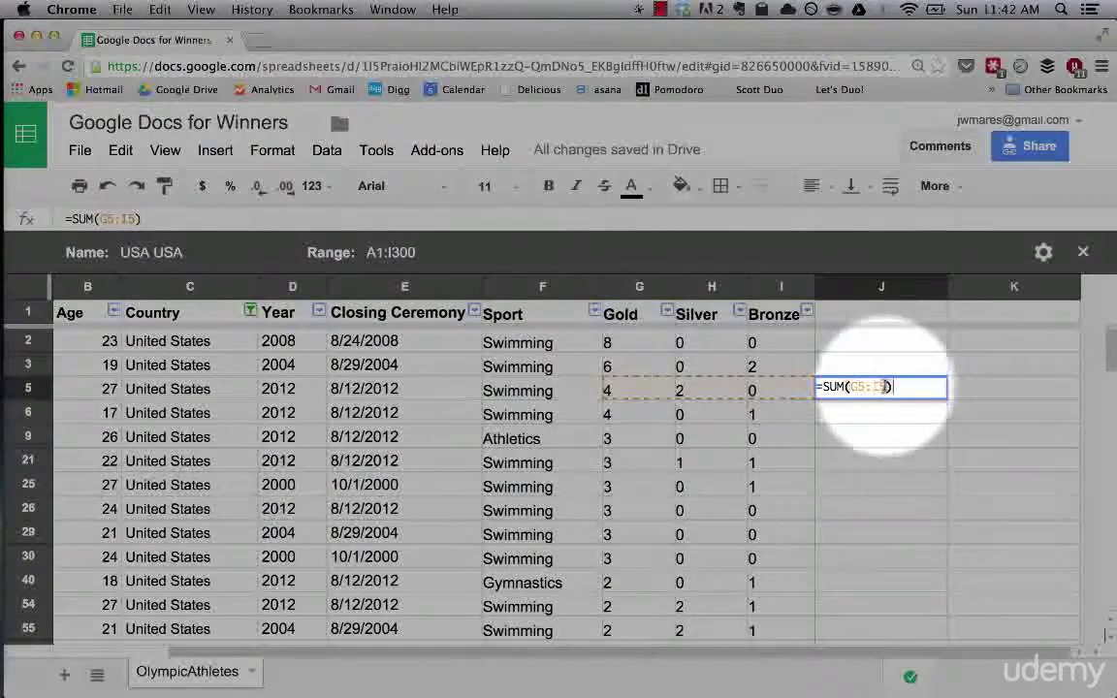
key(BackSpace)
key(BackSpace)
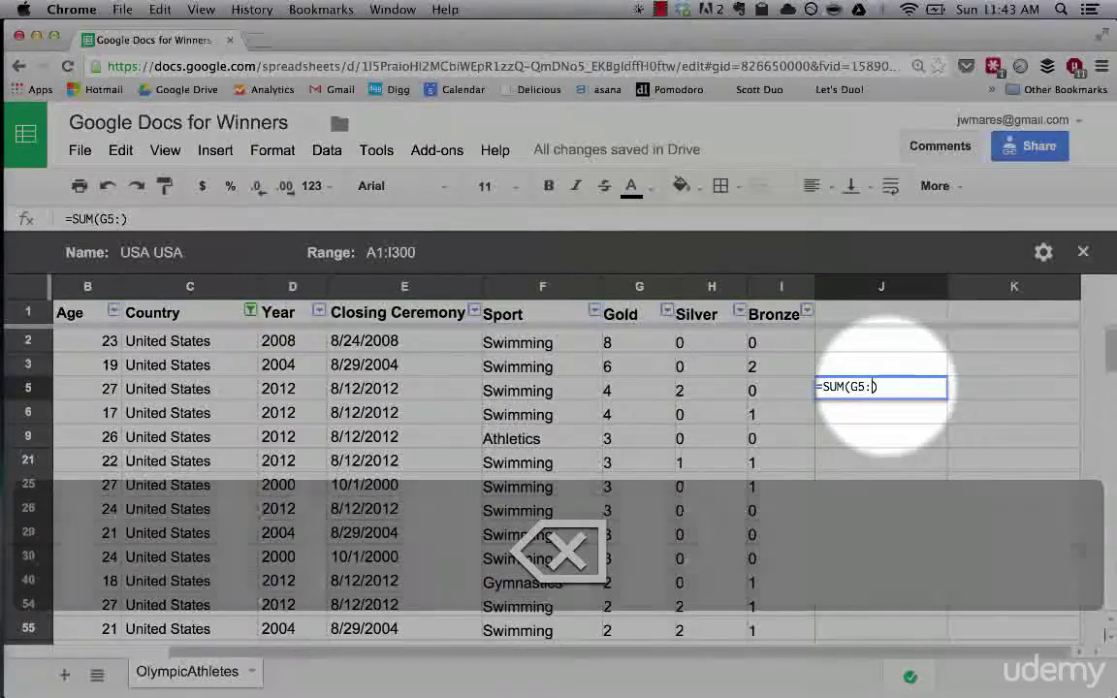
key(BackSpace)
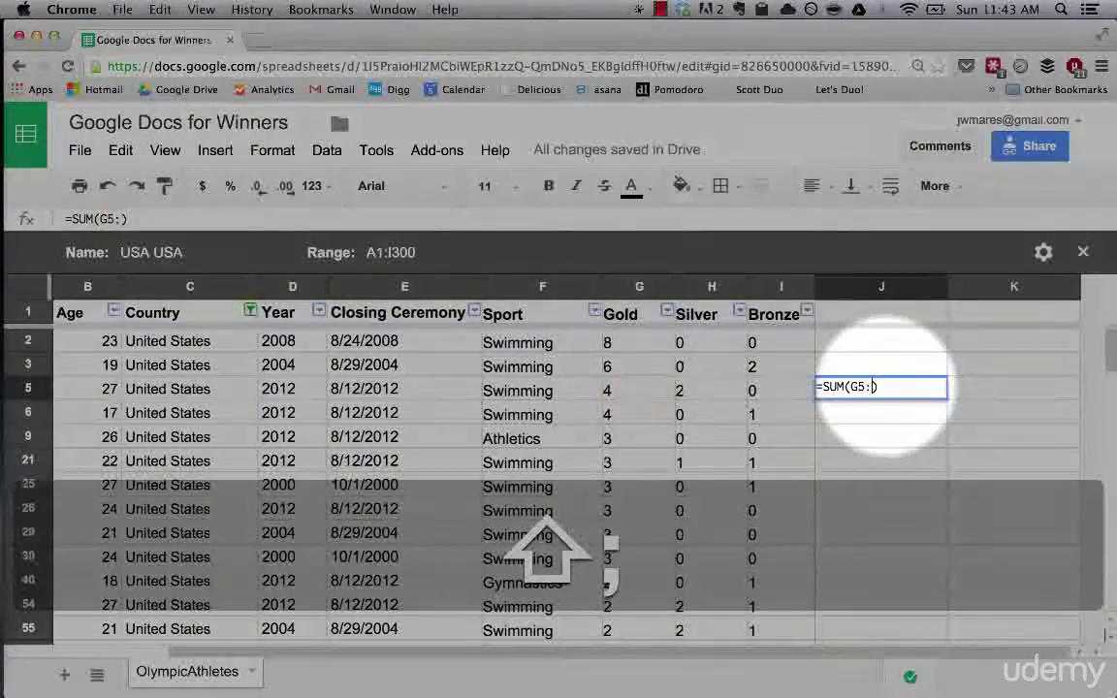
text(:)
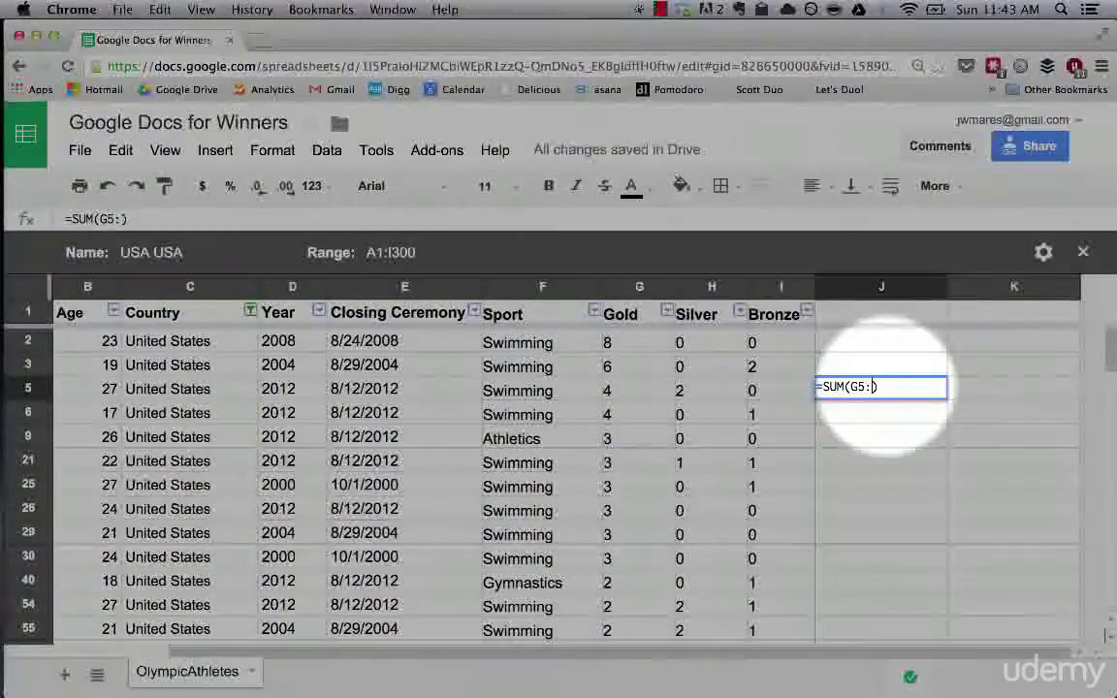
- Commit the incomplete =SUM(G5:) in J5 and view its formula parse error
click(726, 393)
click(854, 390)
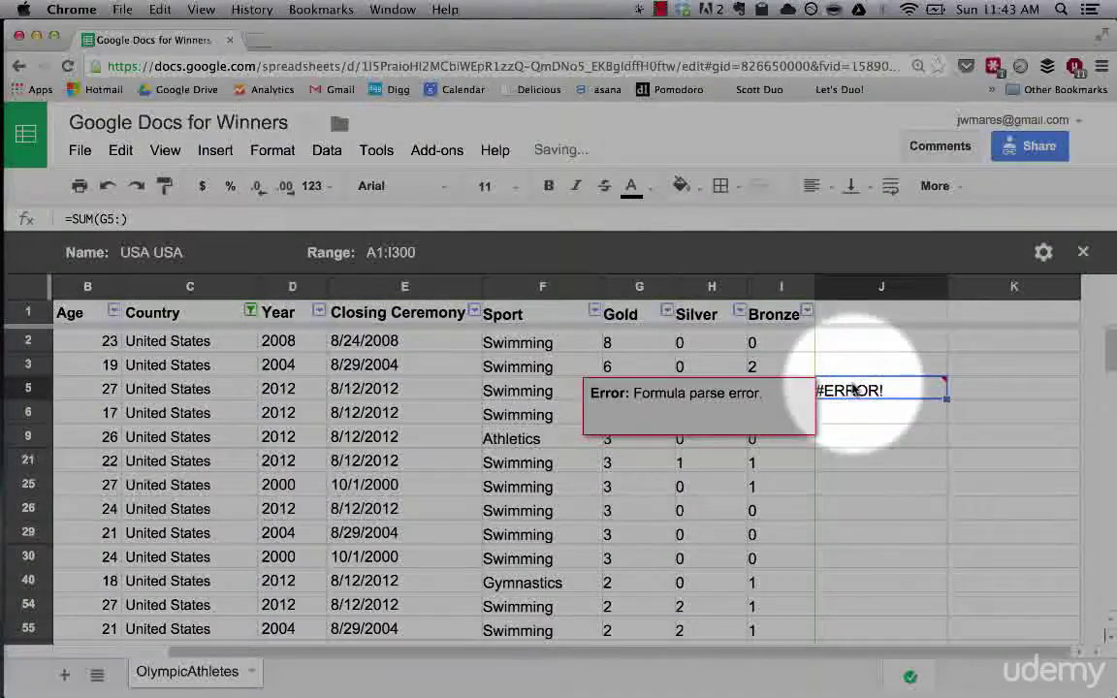
double_click(854, 390)
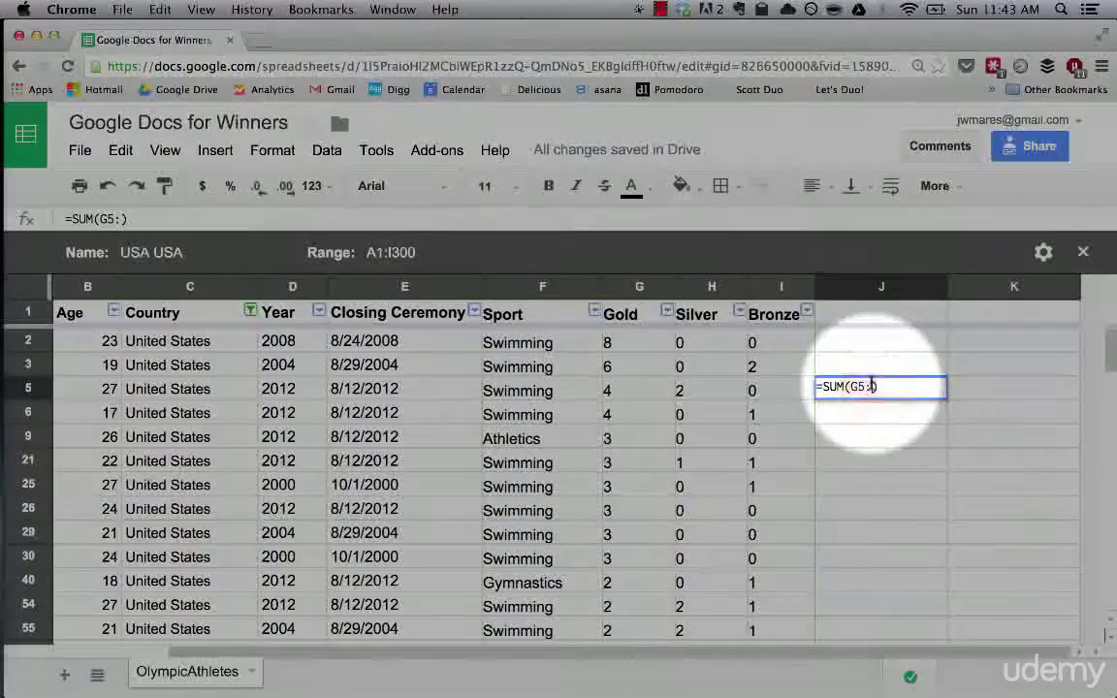
click(699, 389)
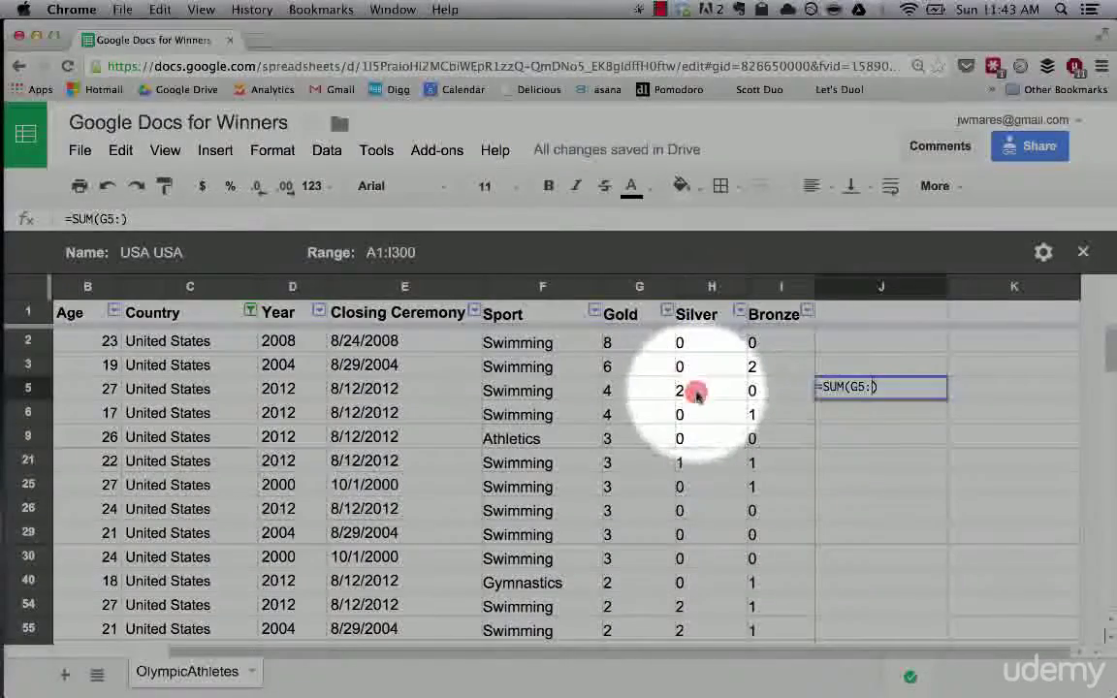
click(840, 374)
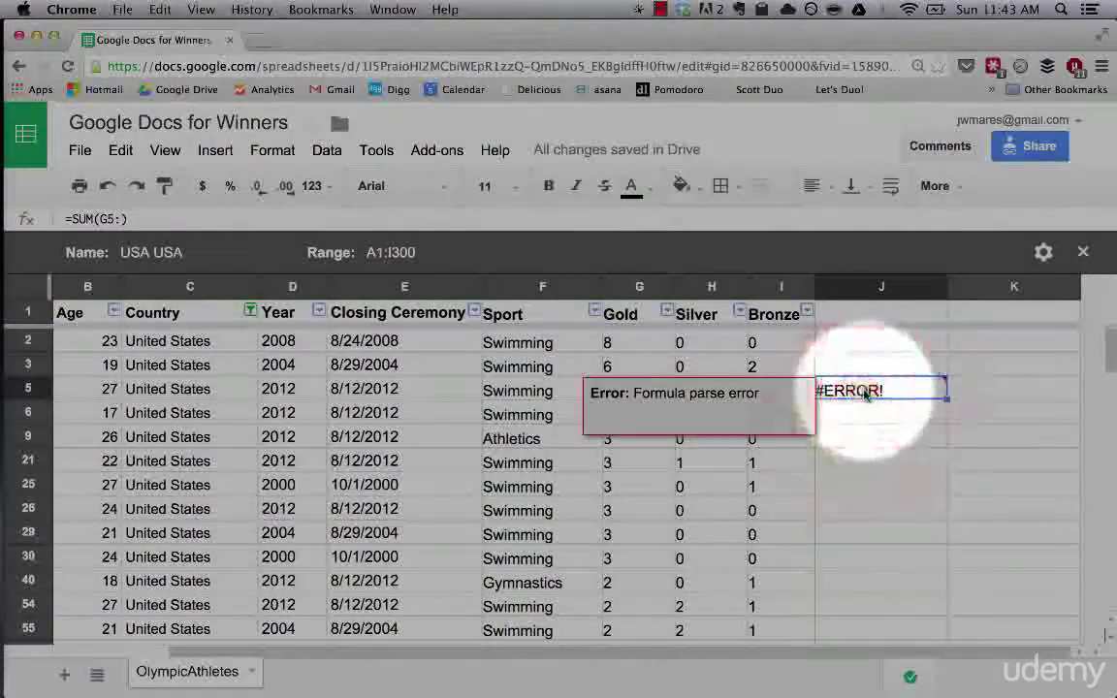
double_click(866, 392)
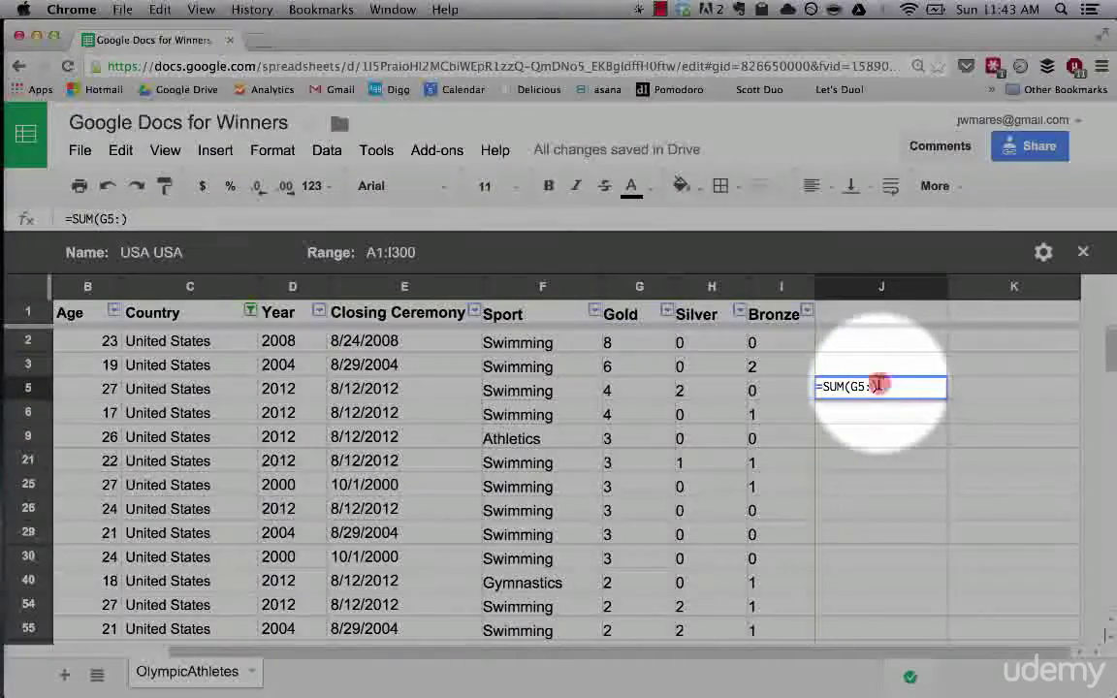
key(BackSpace)
click(711, 389)
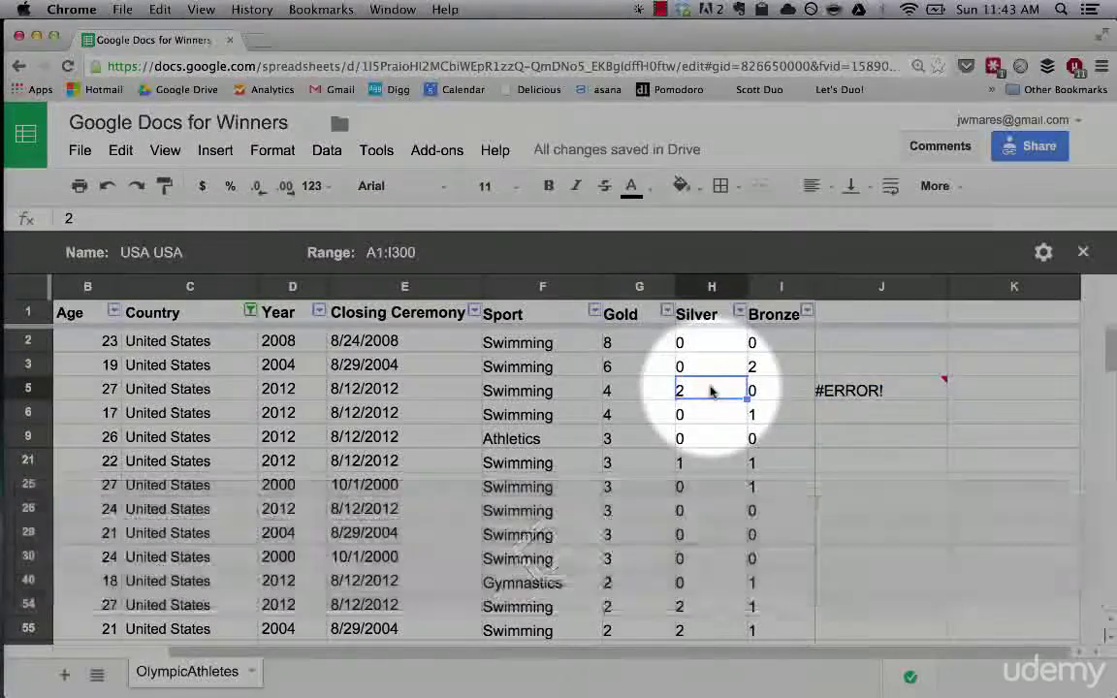
click(910, 393)
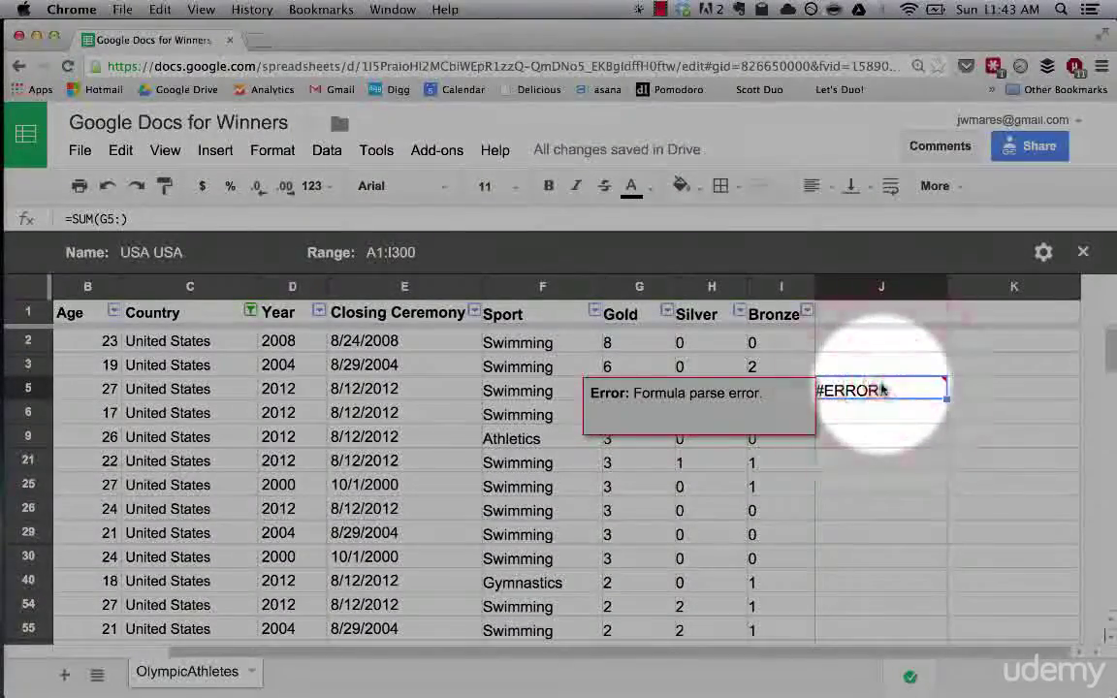
- Reopen J5, remove the closing parenthesis and type I5 to restore the G5:I5 range
double_click(882, 390)
key(BackSpace)
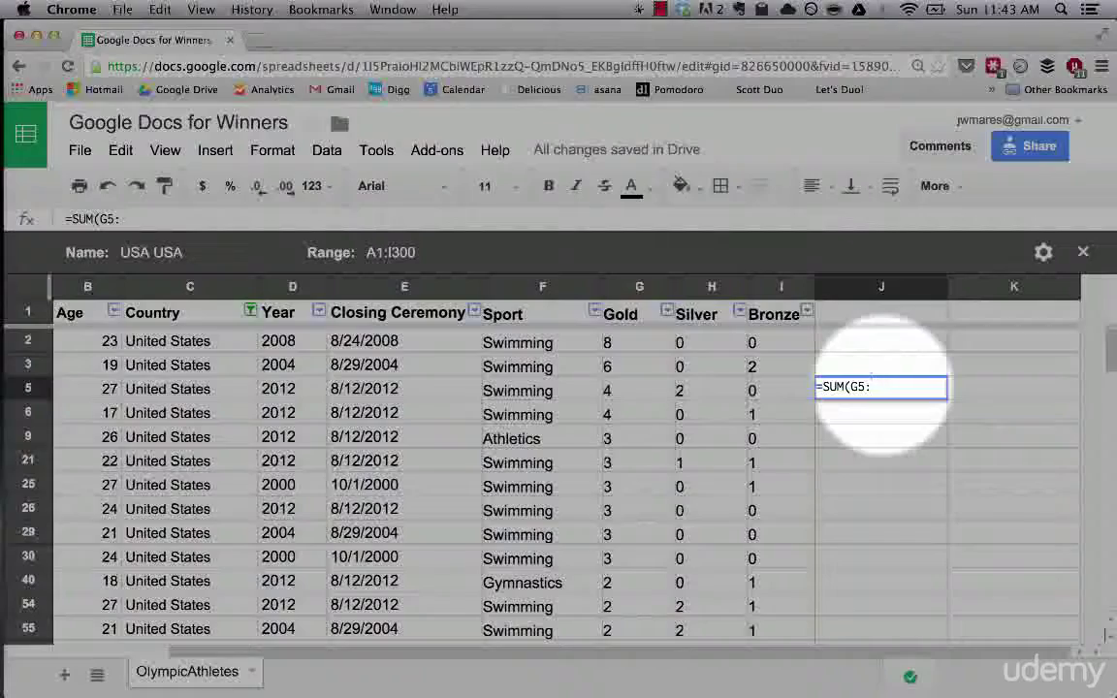
text(I5)
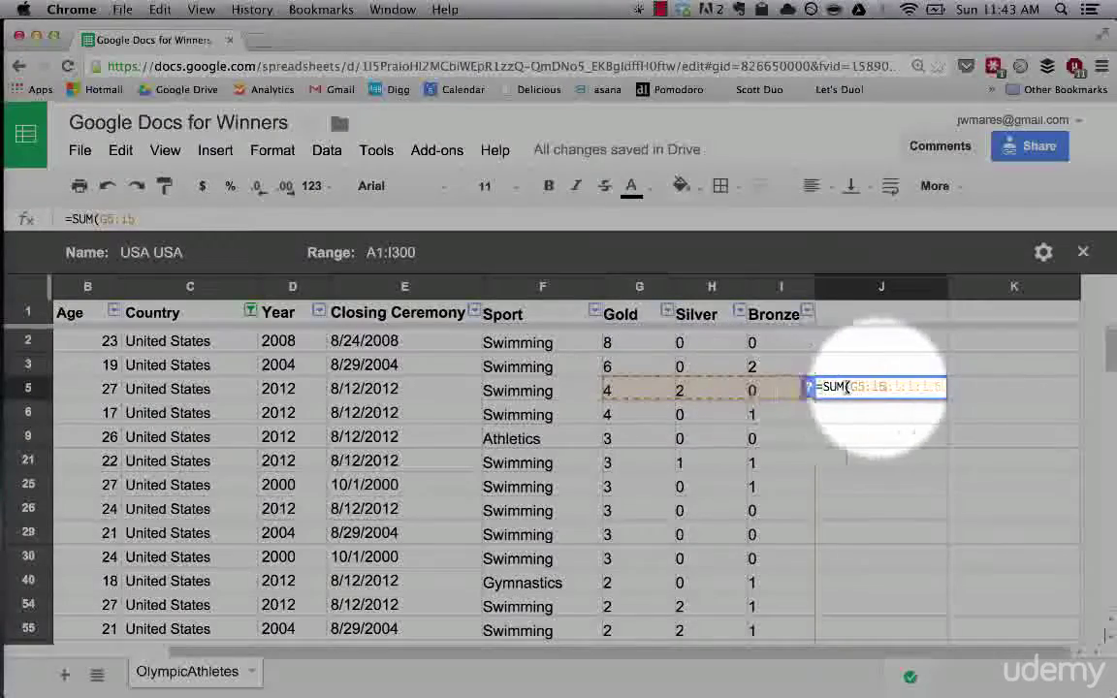
- Commit =SUM(G5:I5) in J5, then rewrite it using comma-separated cell references
text())
key(Return)
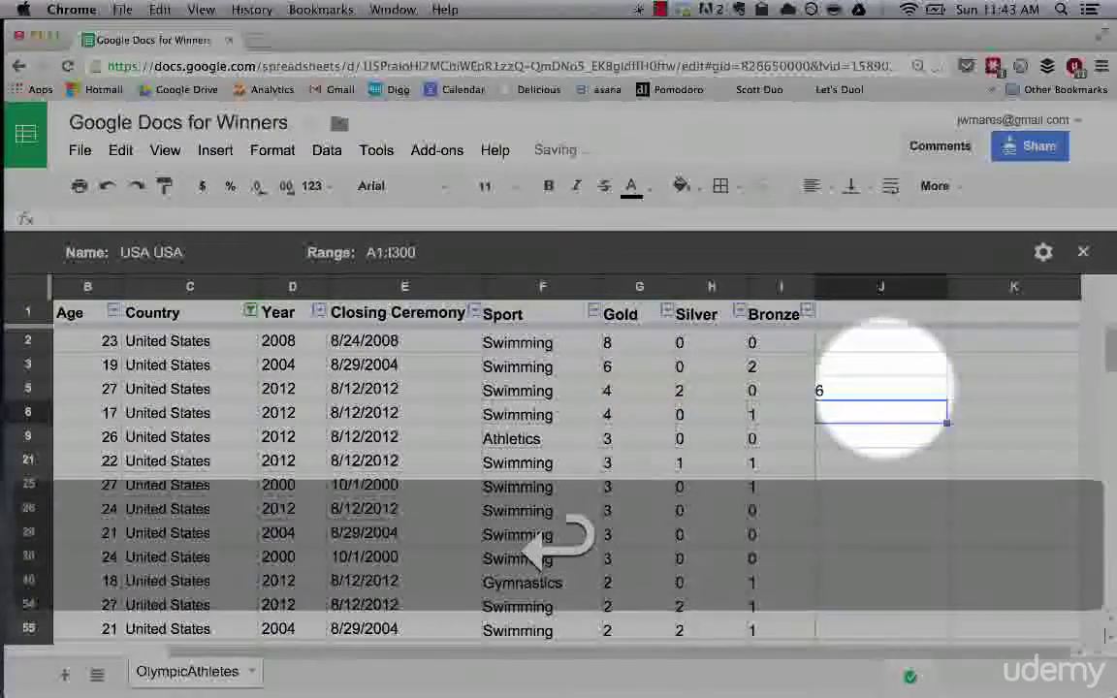
double_click(877, 389)
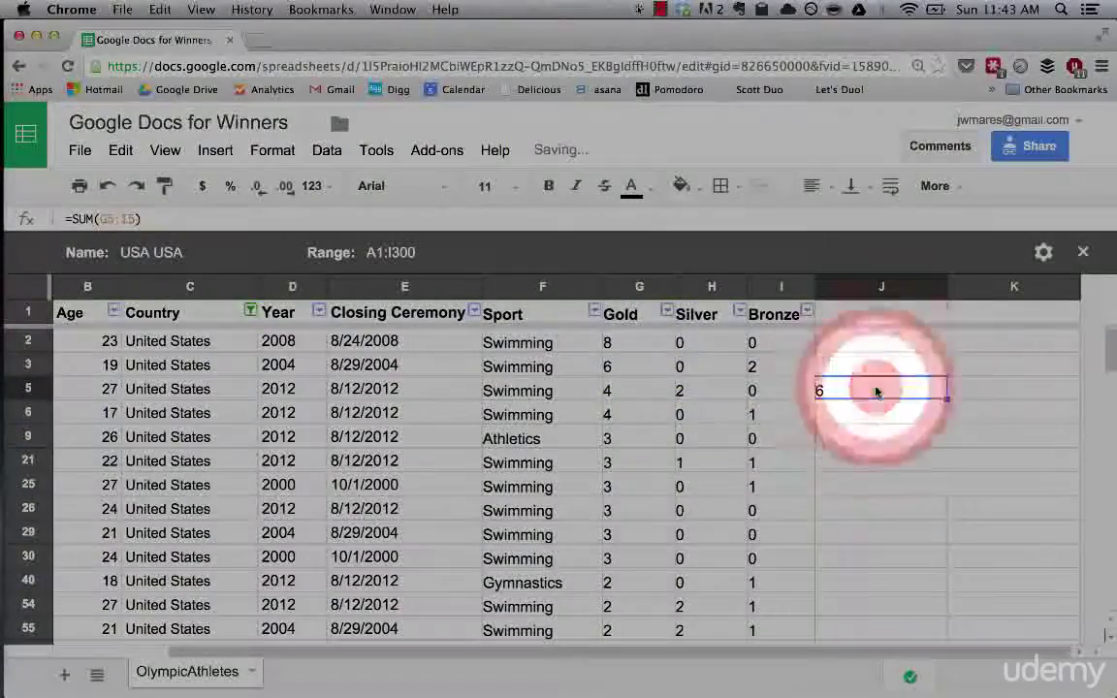
key(BackSpace)
key(BackSpace)
key(BackSpace)
key(BackSpace)
key(BackSpace)
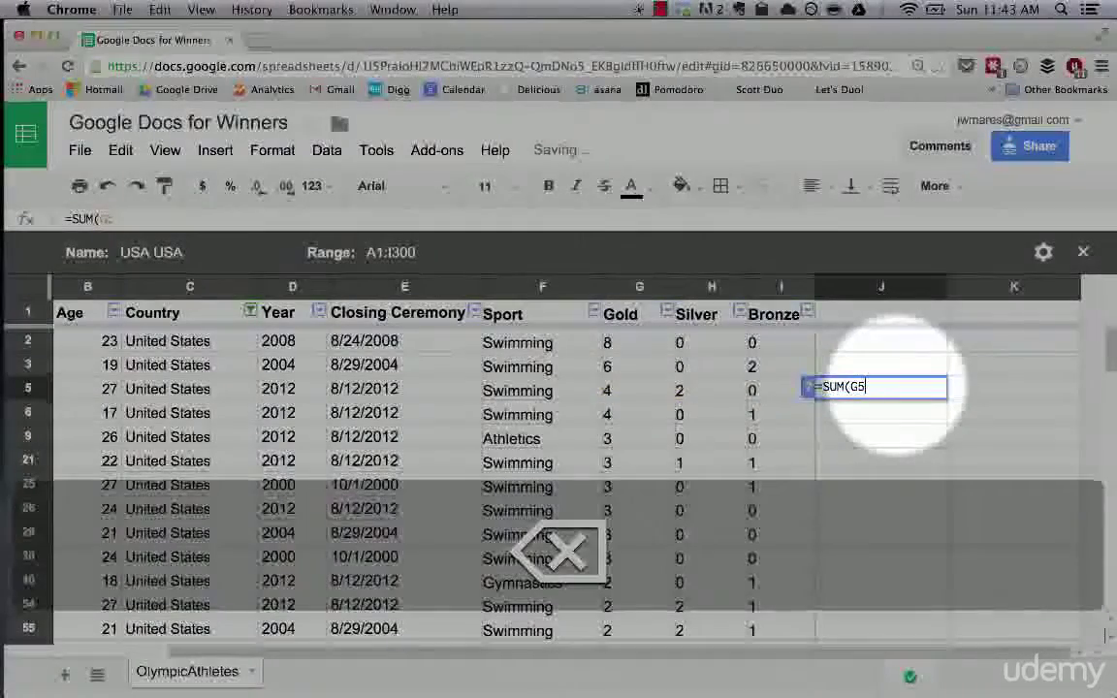
text(5,)
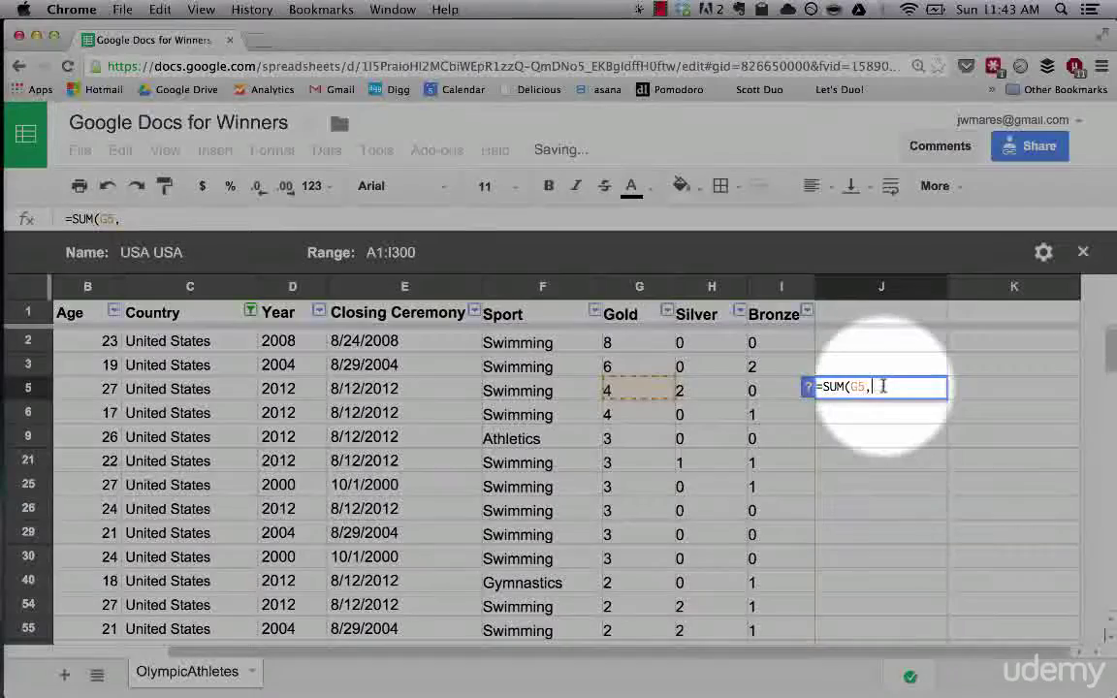
text(I5))
key(Return)
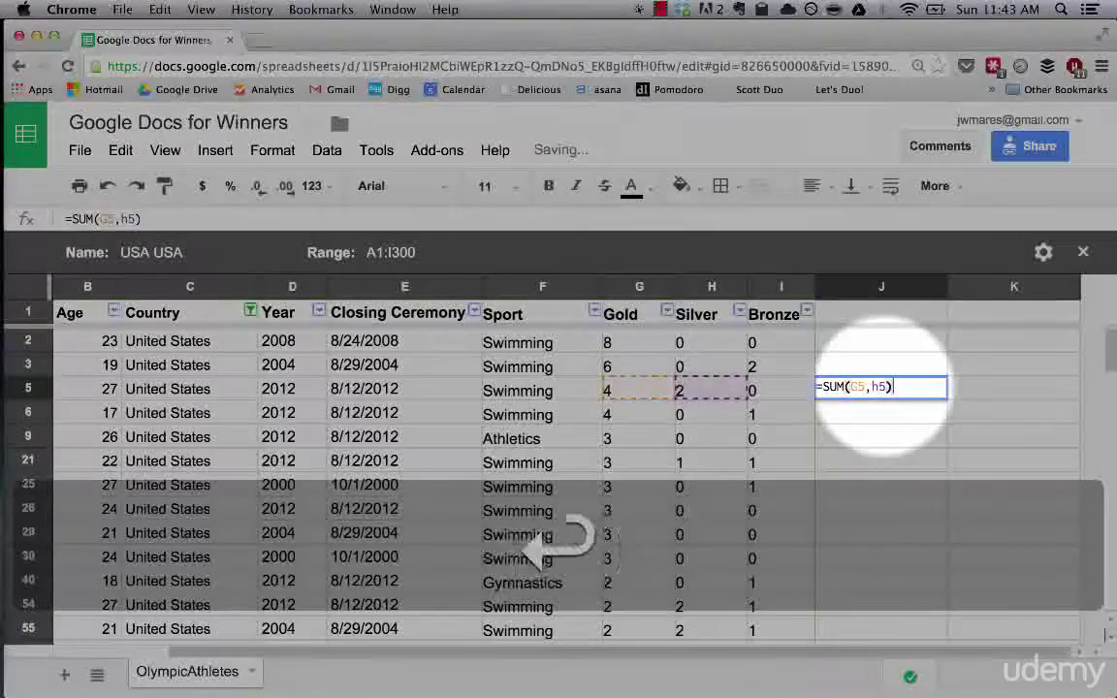
- Finish J5 as =SUM(G5,H5,I5), still totalling 6, and review the formula
click(660, 391)
click(849, 381)
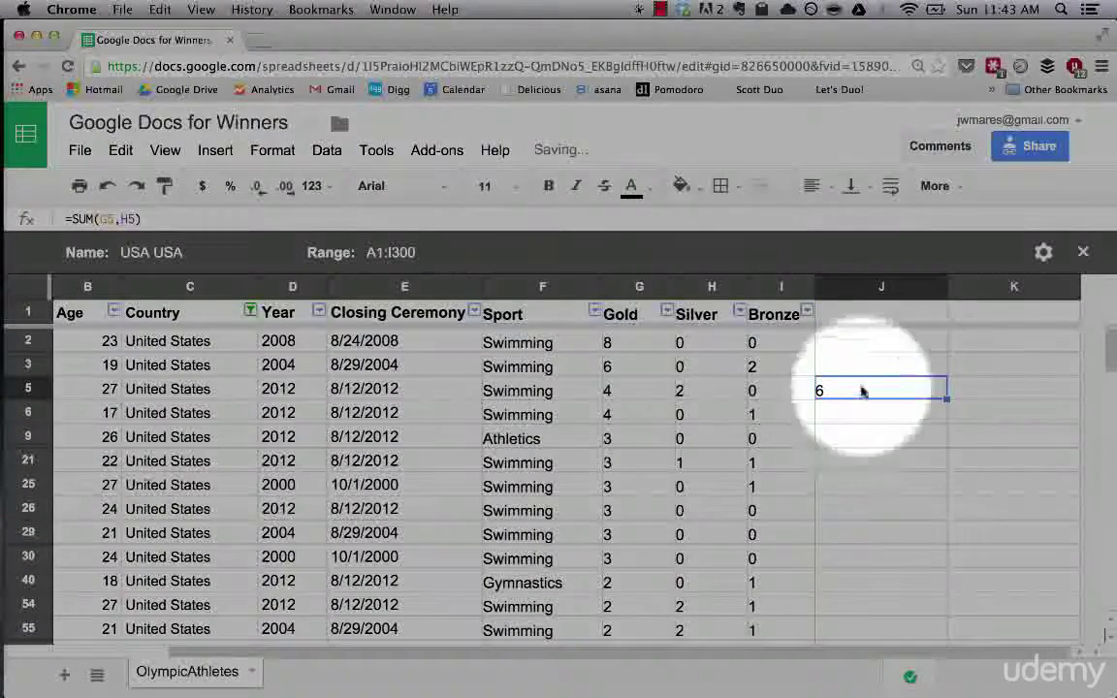
double_click(860, 388)
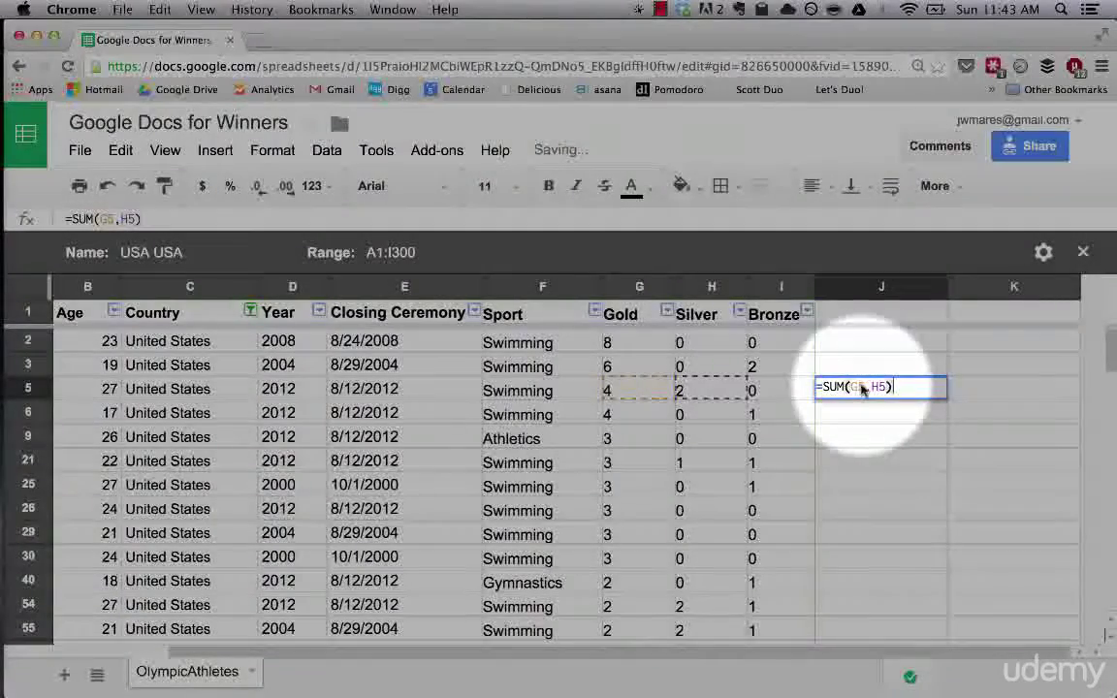
key(BackSpace)
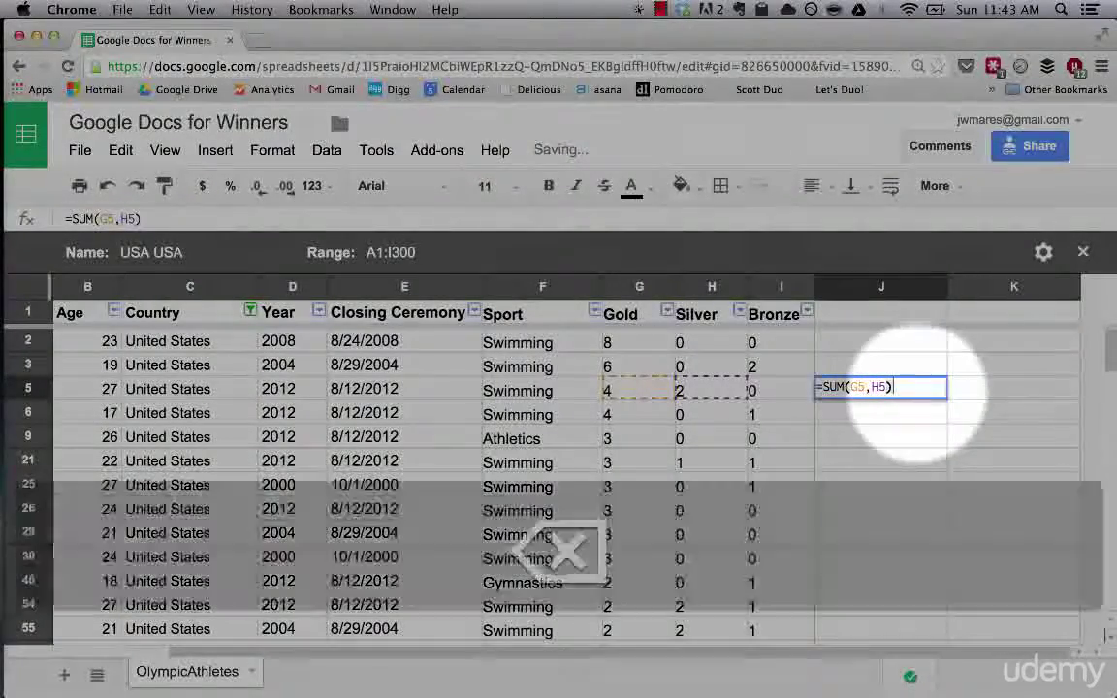
text(,)
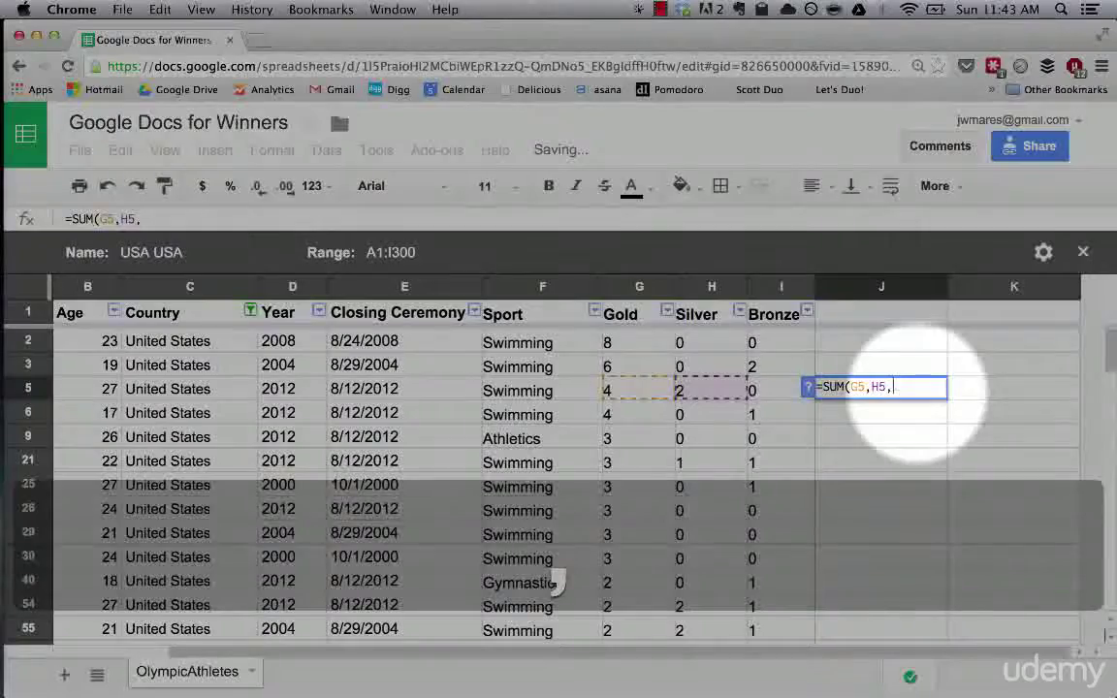
text(I5))
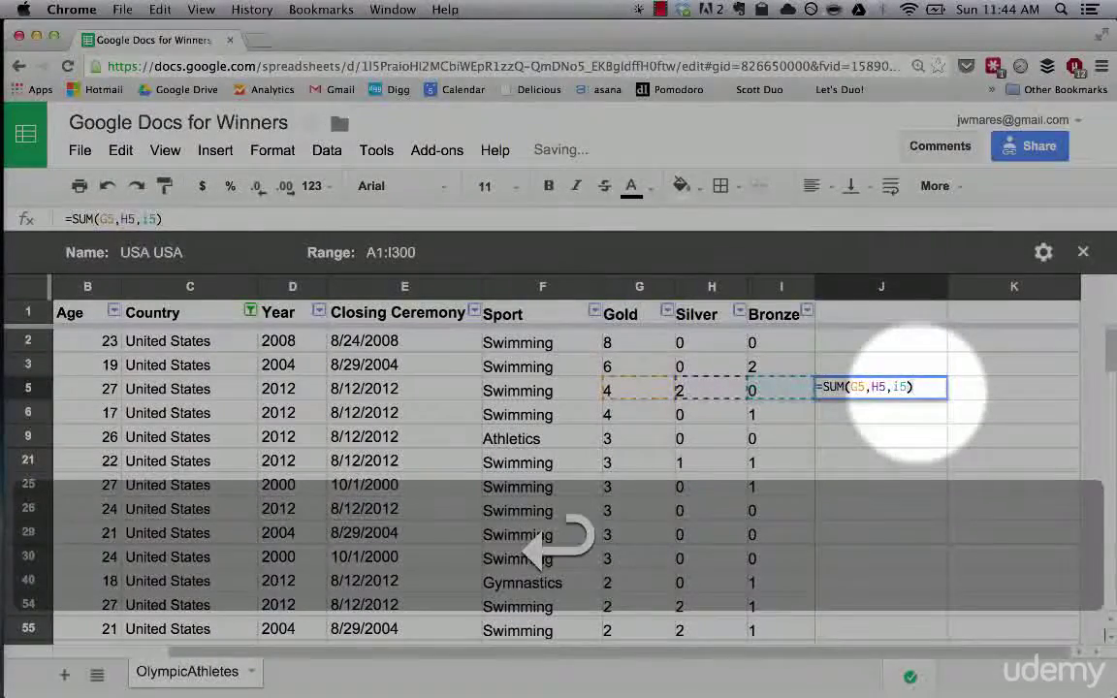
key(Return)
click(858, 393)
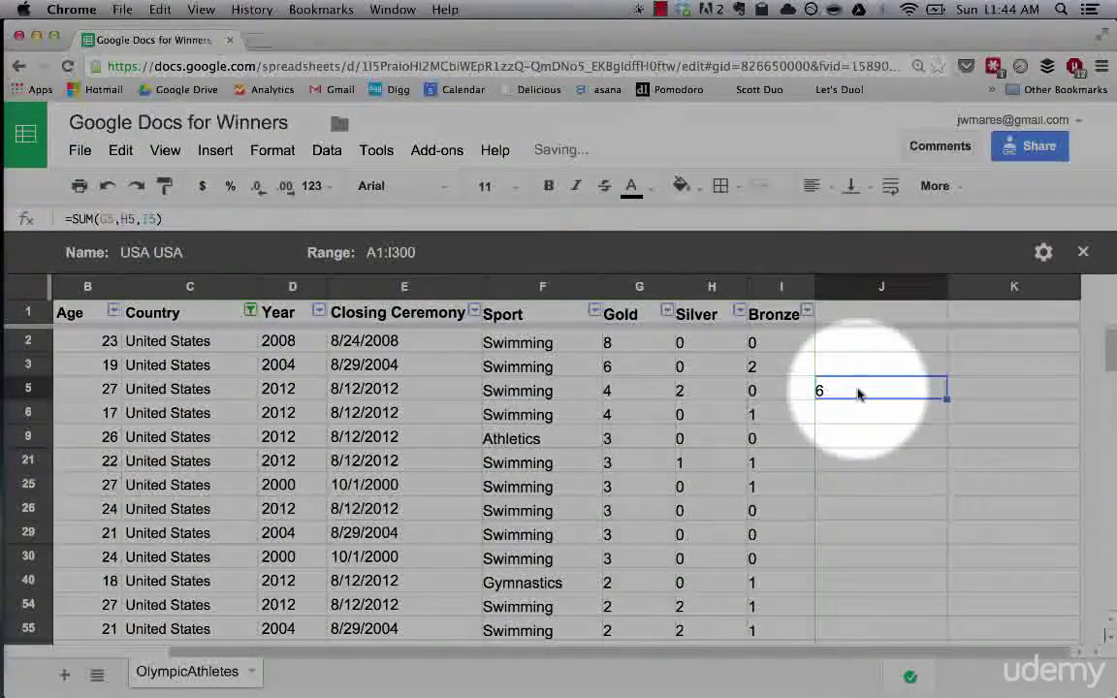
double_click(857, 393)
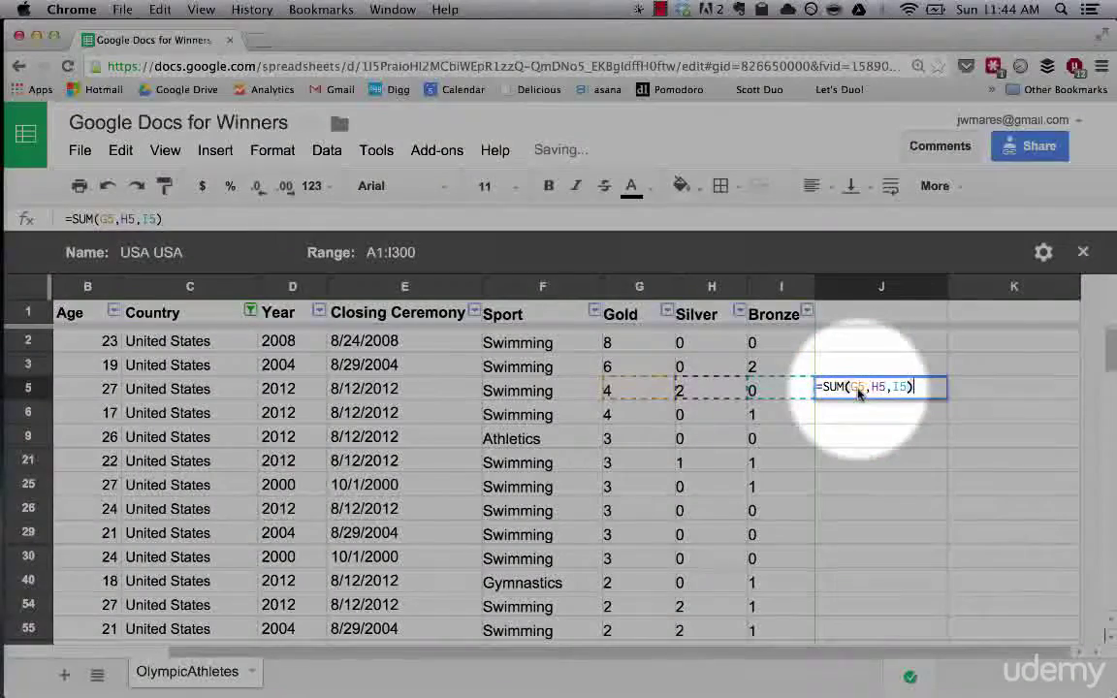
key(Escape)
- Fill J5's SUM formula down column J to row 29 and inspect J6's copy
click(840, 393)
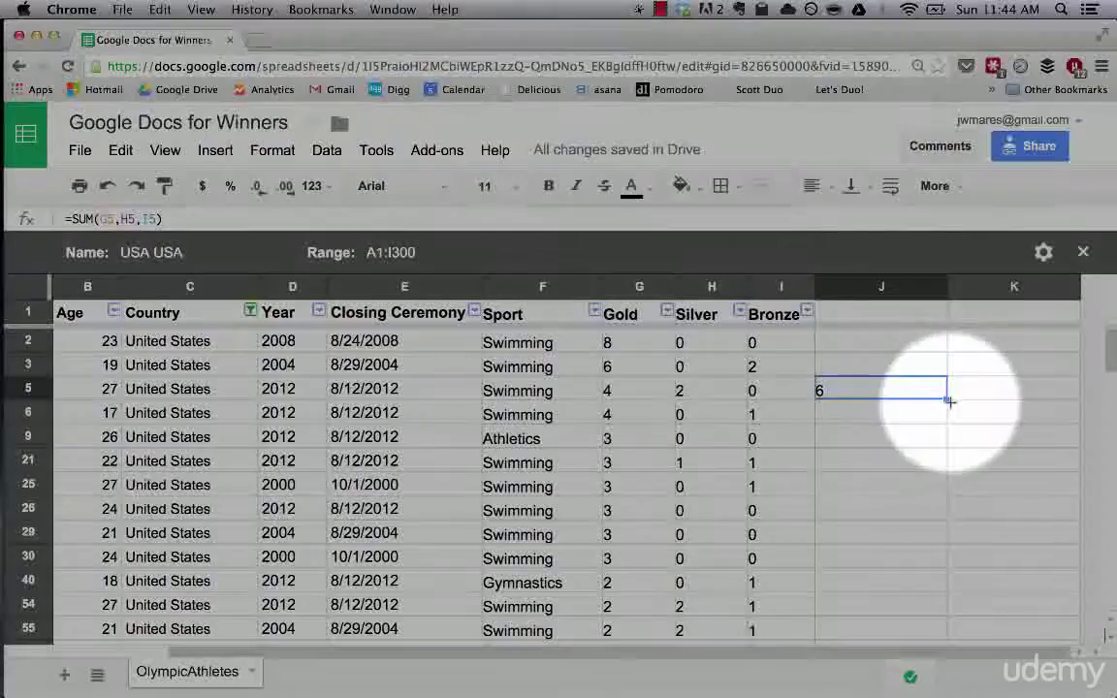
drag(947, 397, 927, 531)
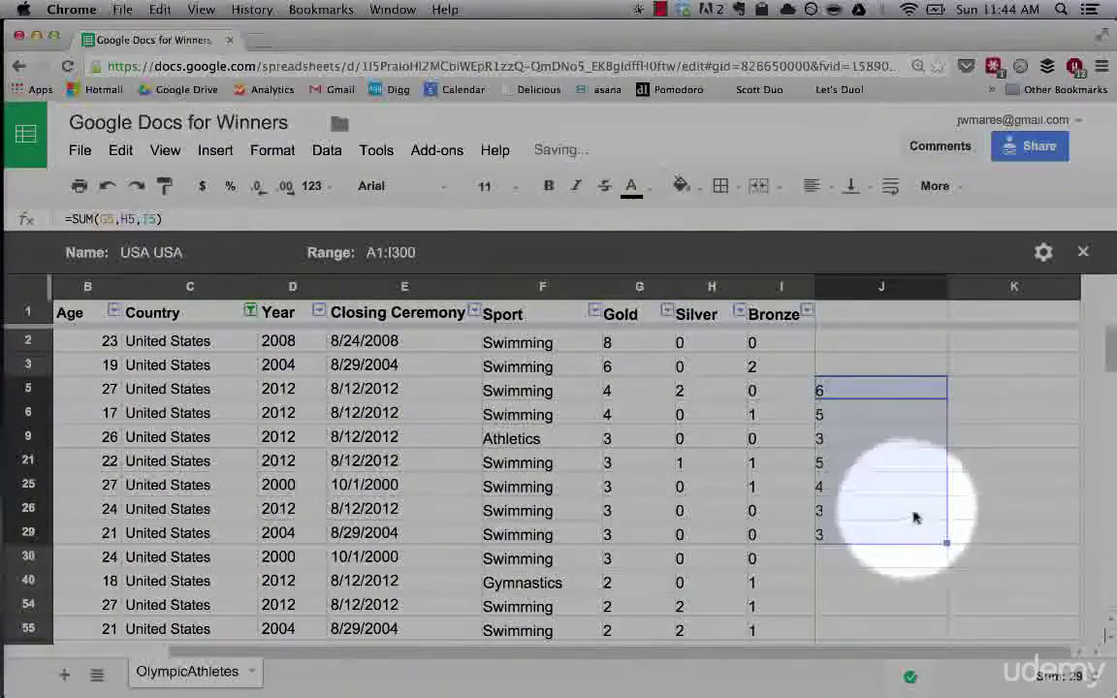
click(854, 391)
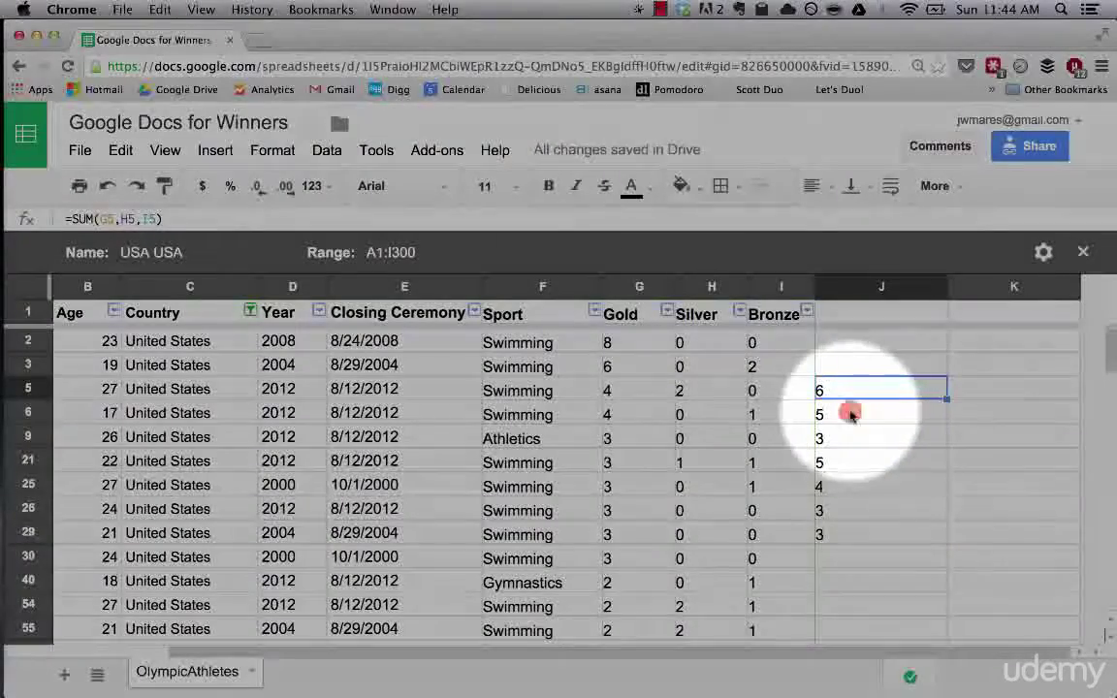
click(850, 414)
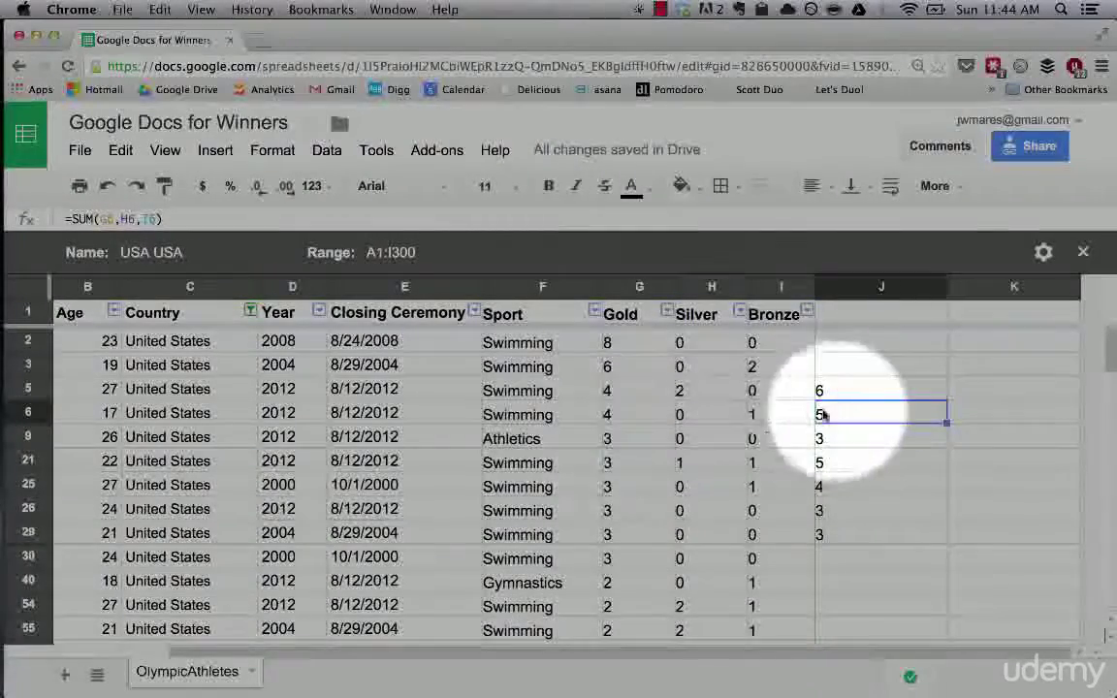
double_click(856, 415)
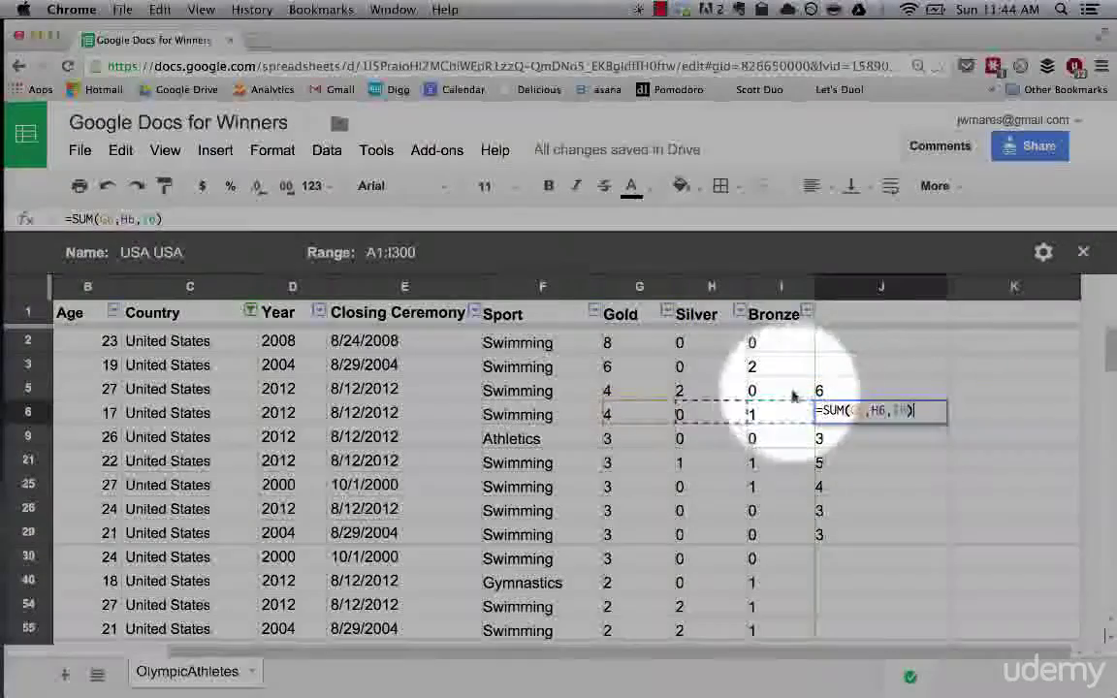
- Compare the relative SUM references in J9, J5 and J6, then move J6's total to J30
double_click(879, 436)
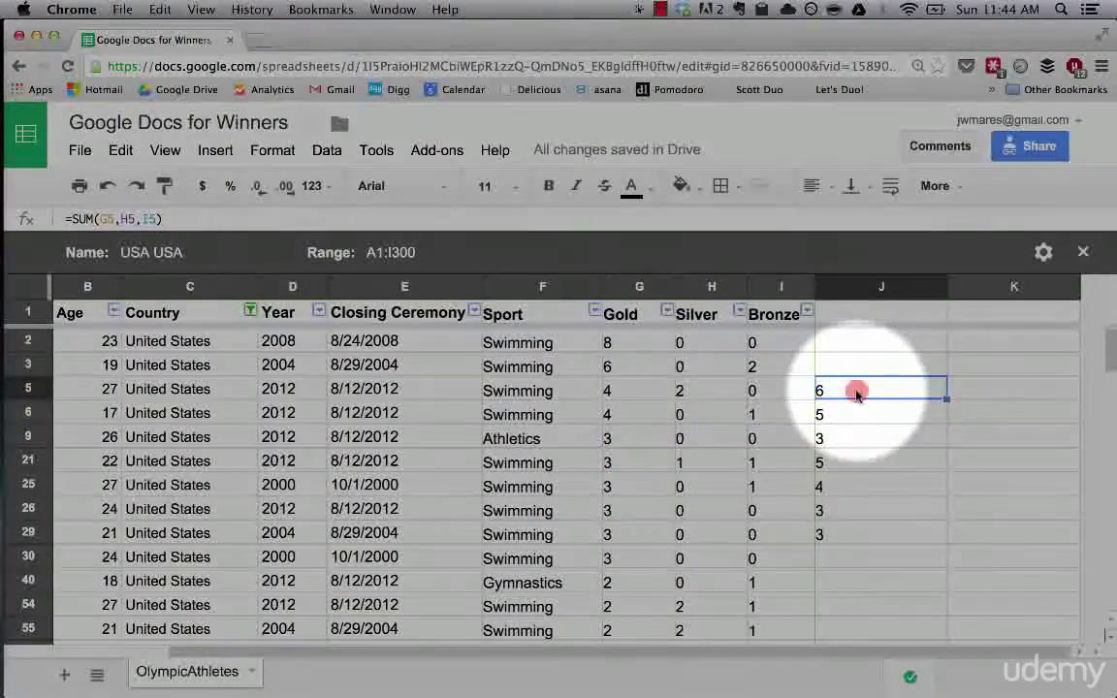
double_click(857, 392)
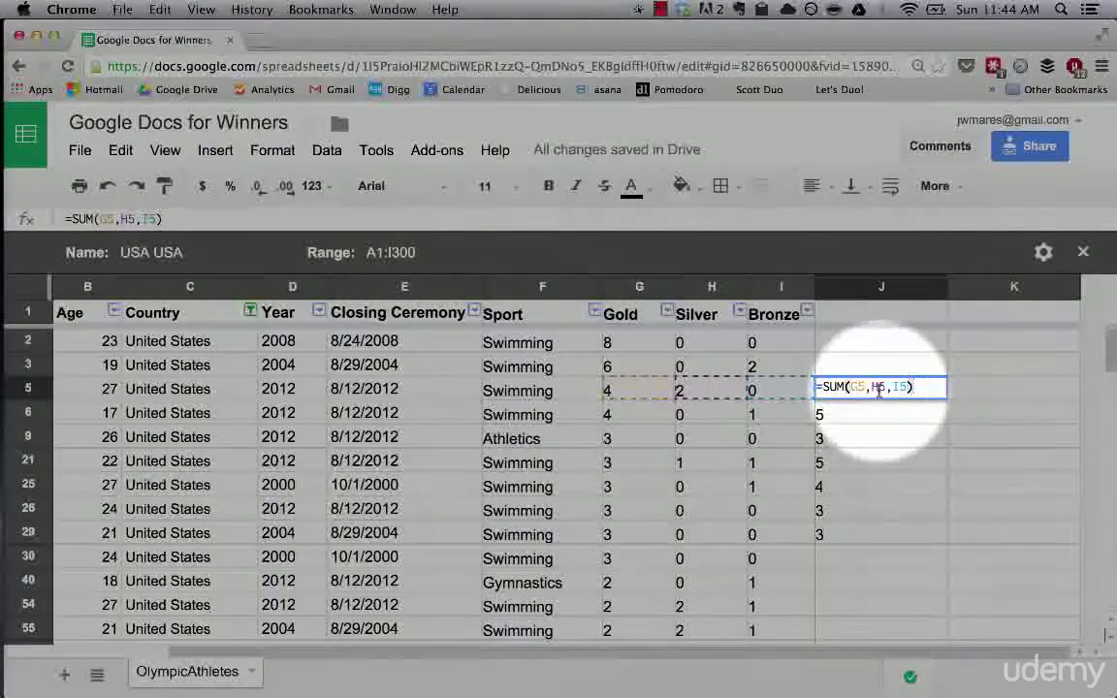
click(897, 414)
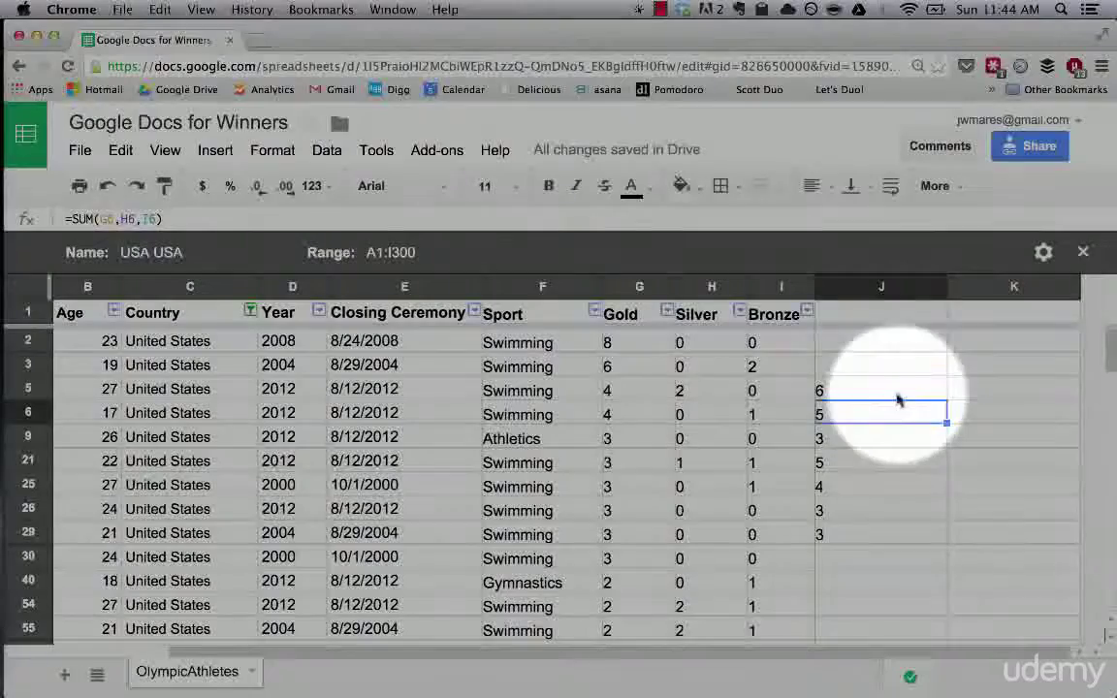
click(897, 393)
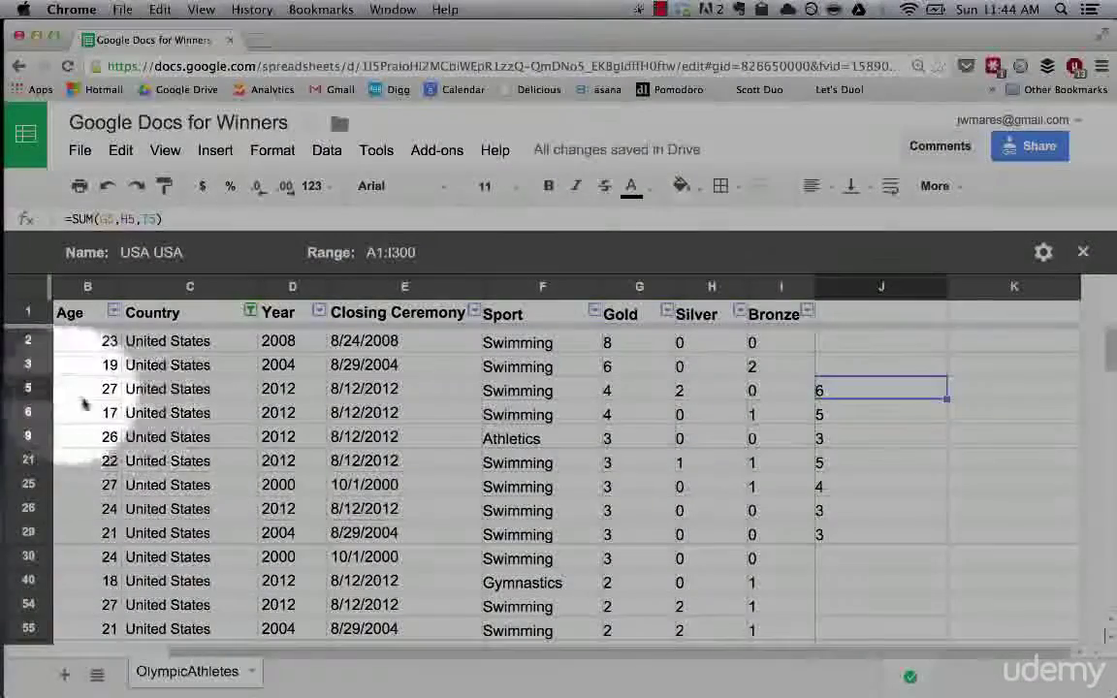
click(854, 413)
double_click(855, 413)
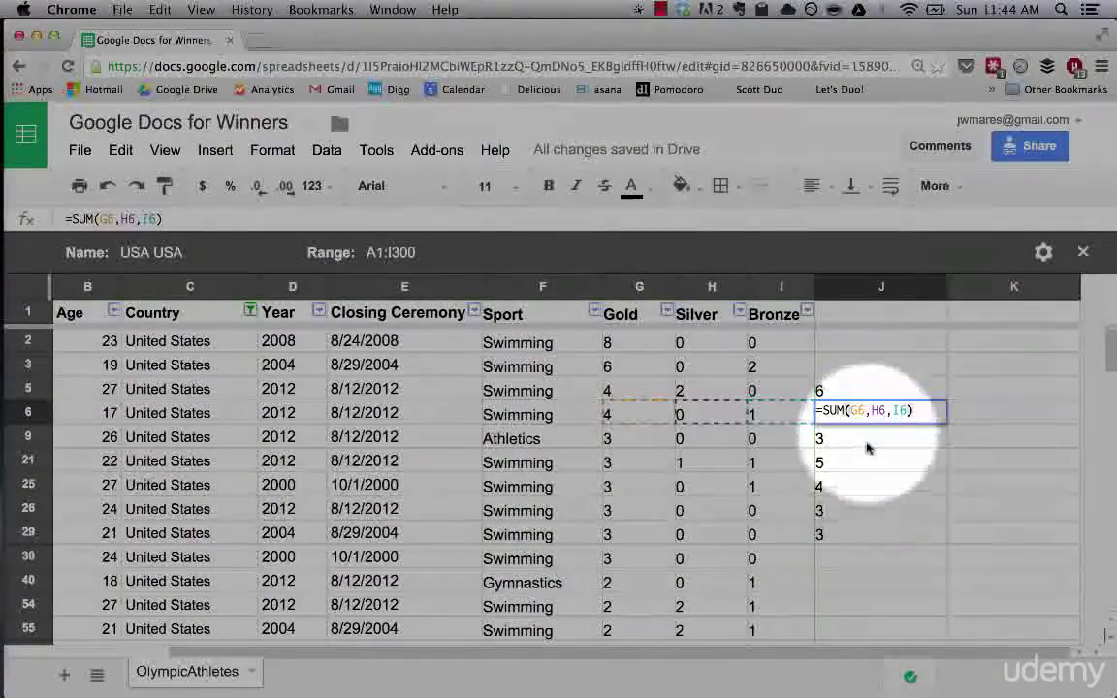
click(848, 449)
click(865, 394)
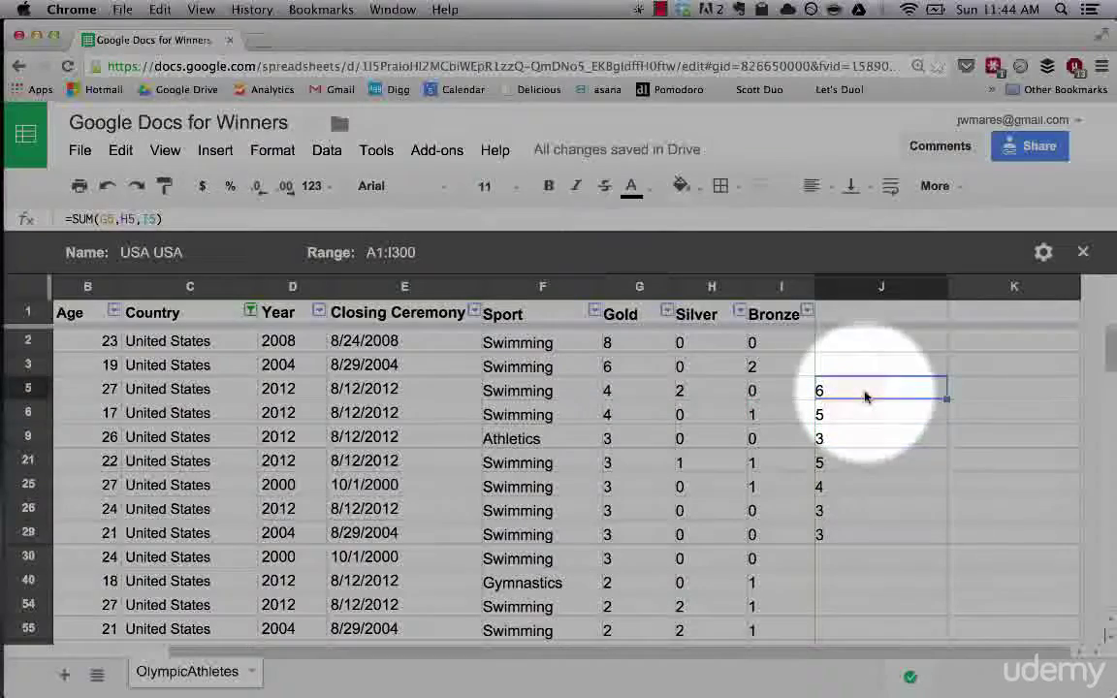
click(859, 412)
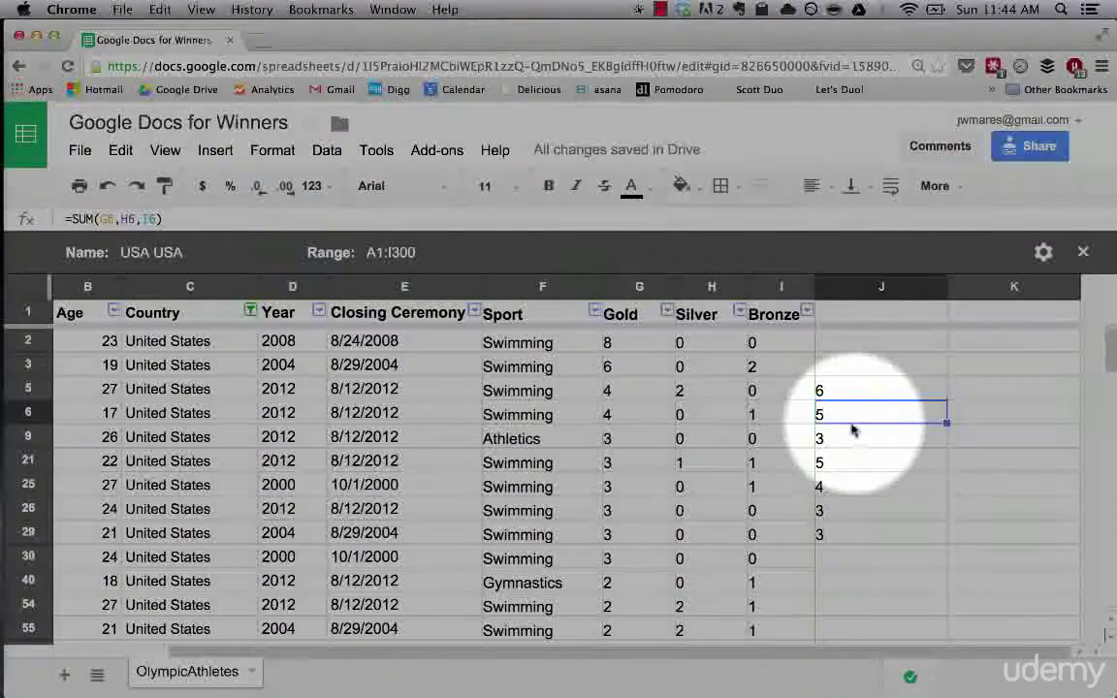
mouse_move(858, 402)
mouse_down()
mouse_move(856, 548)
mouse_move(860, 507)
mouse_move(840, 417)
mouse_up()
- Clear the old totals from J5:J30 and enter =sum(G2:I2) in J2
key(BackSpace)
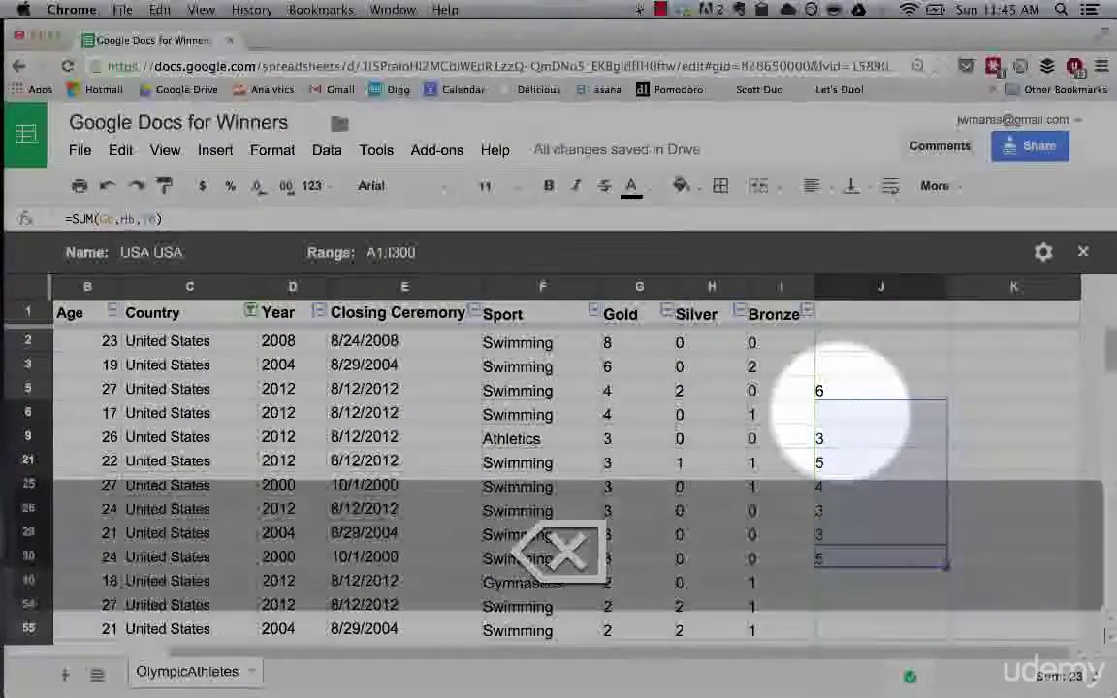
click(864, 390)
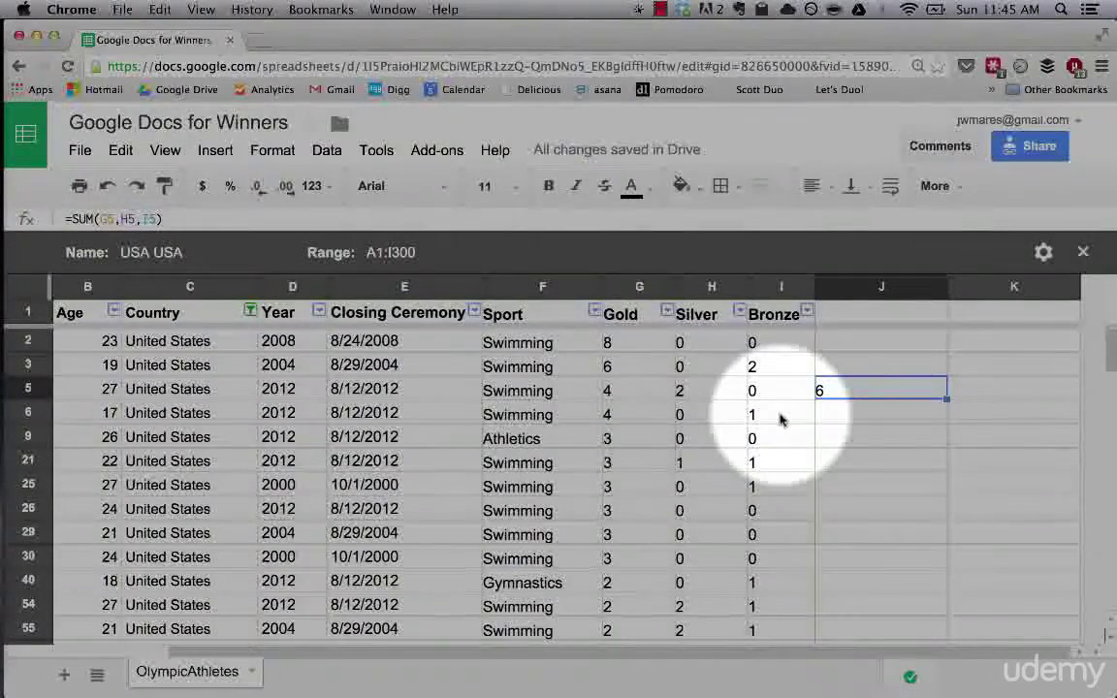
scroll(780, 419, left, 3)
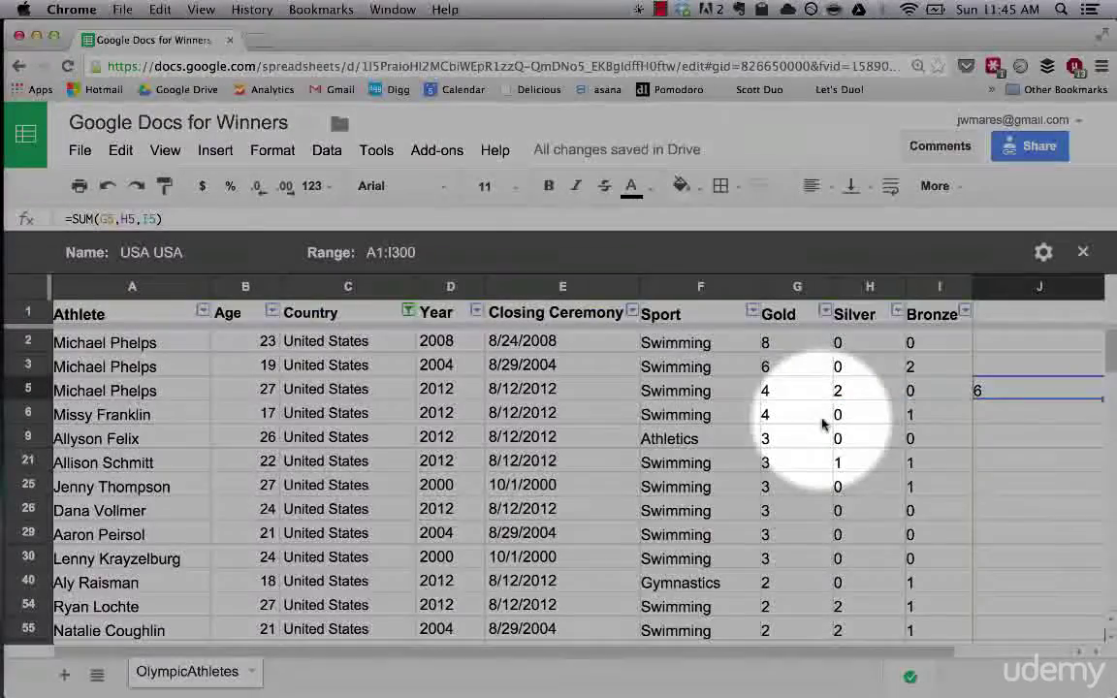
scroll(823, 423, right, 3)
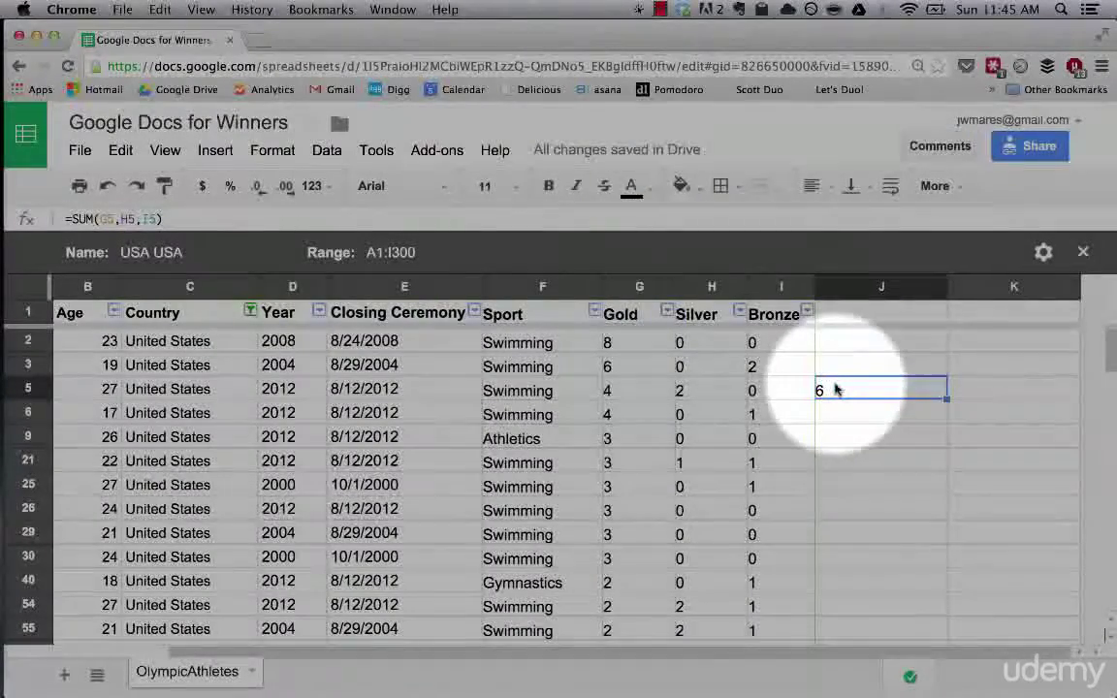
key(BackSpace)
key(Up)
key(Up)
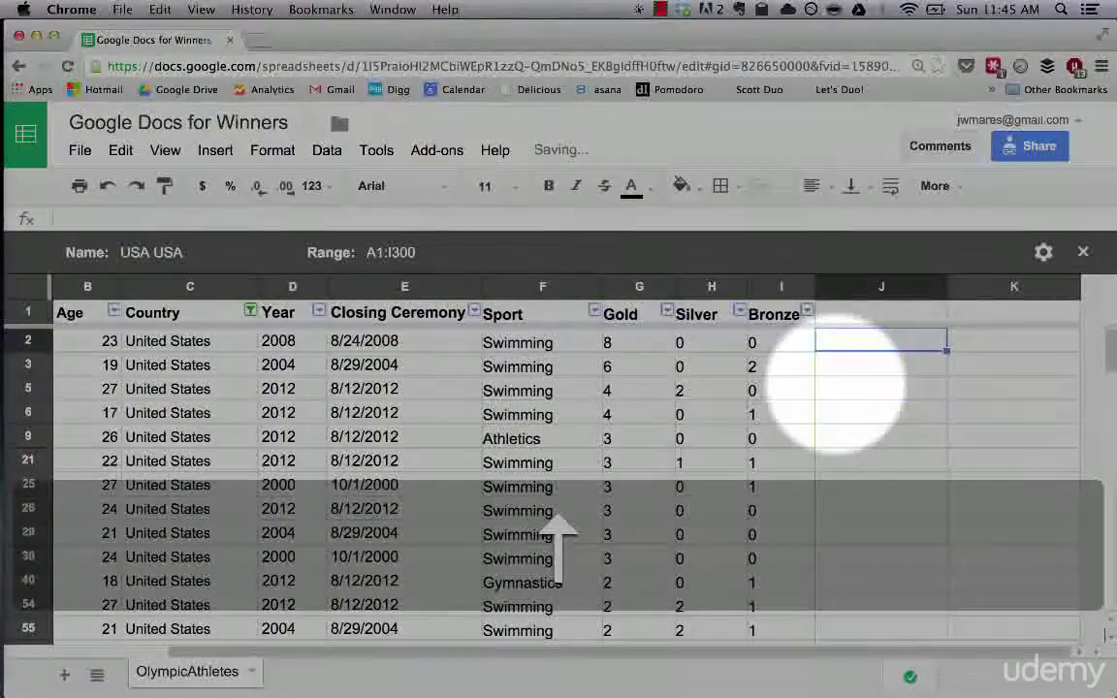
text(=)
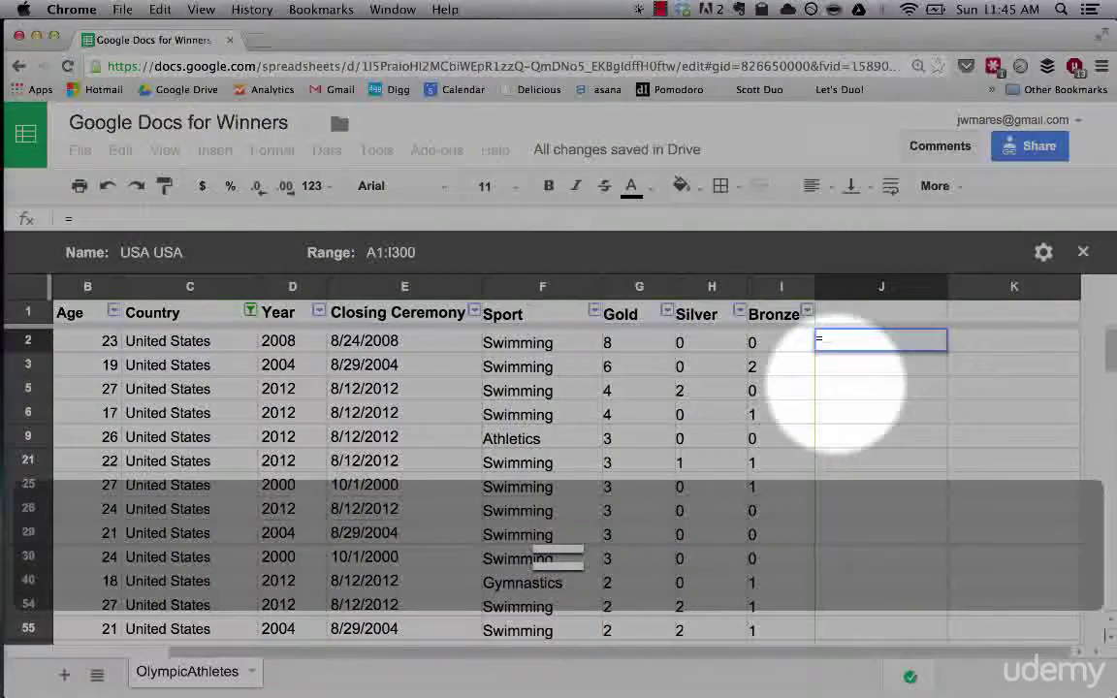
text(sum()
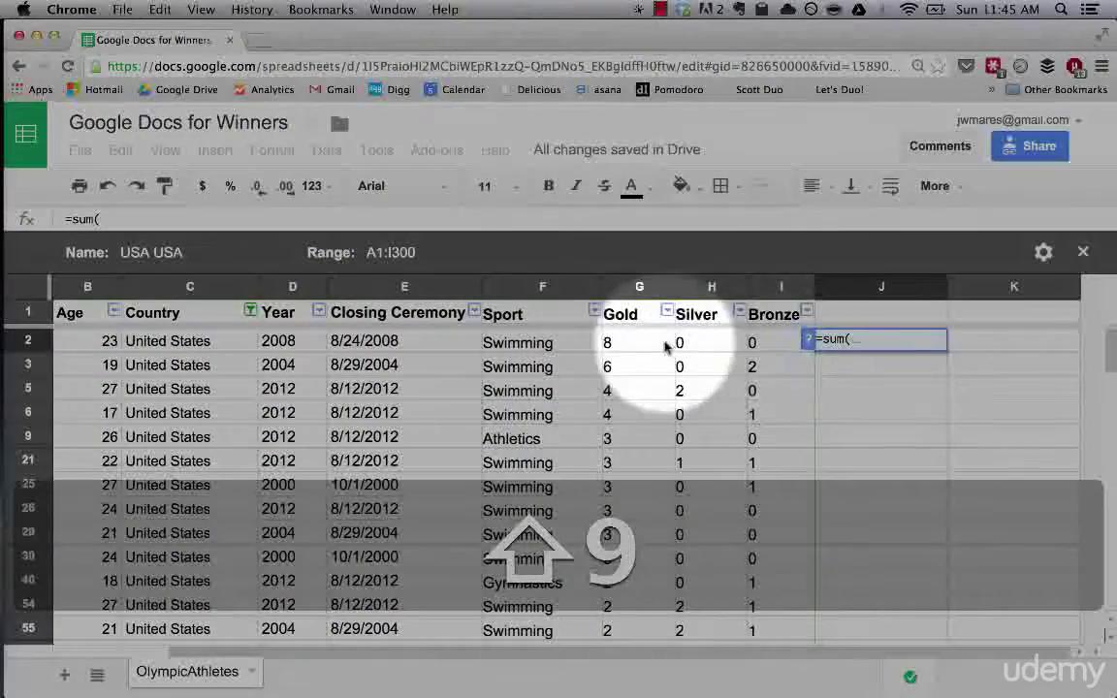
drag(666, 346, 781, 336)
text())
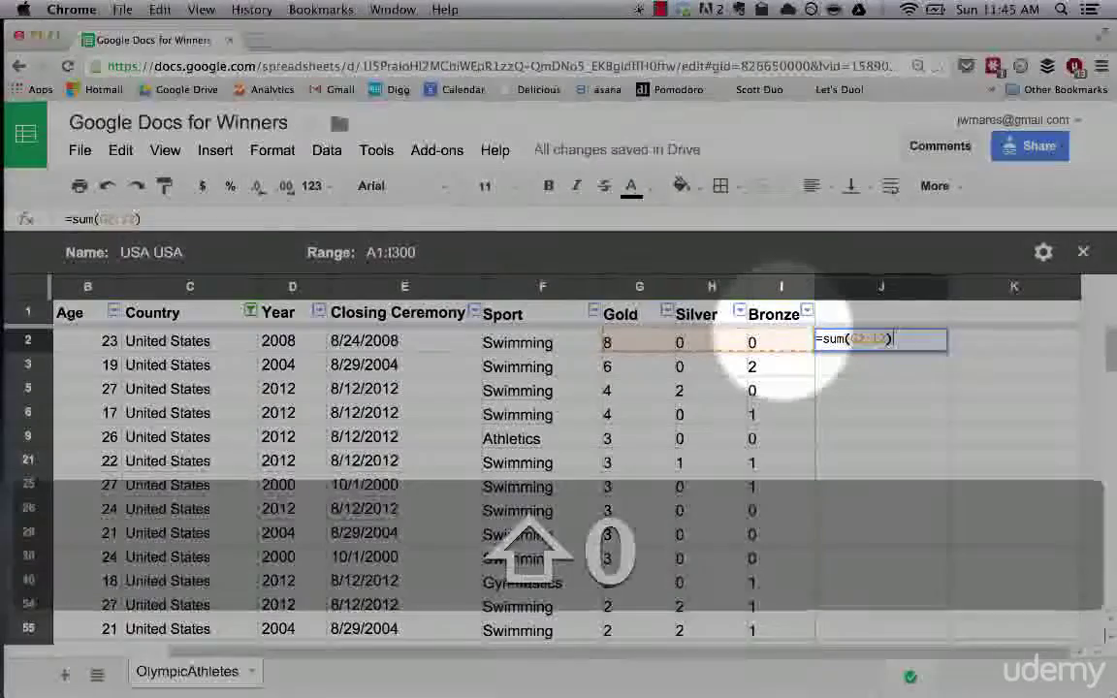
key(Return)
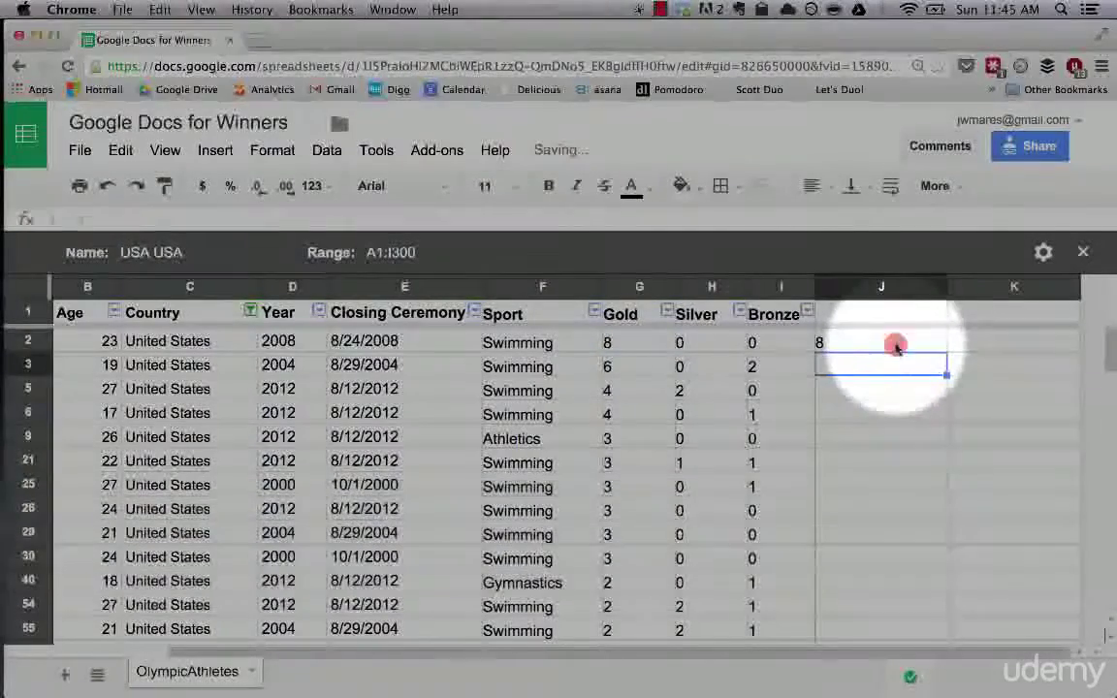
- Enter =sum(G3:I3) in J3 and fill it down to J5, giving totals 8, 8 and 6
click(895, 347)
click(868, 365)
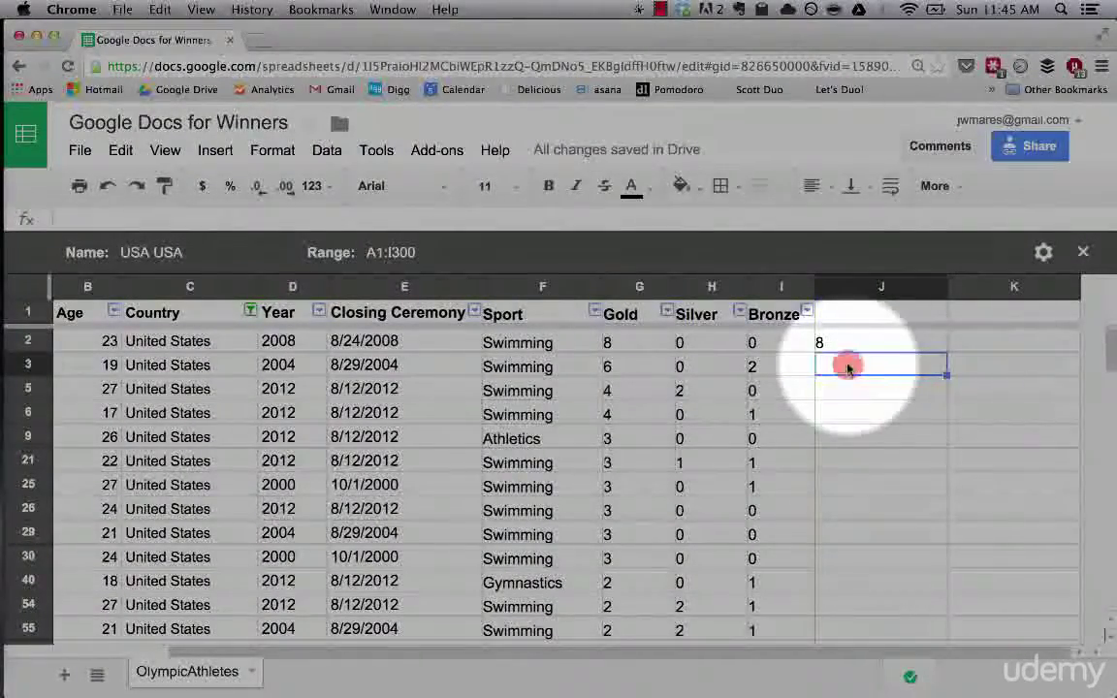
text(=sum)
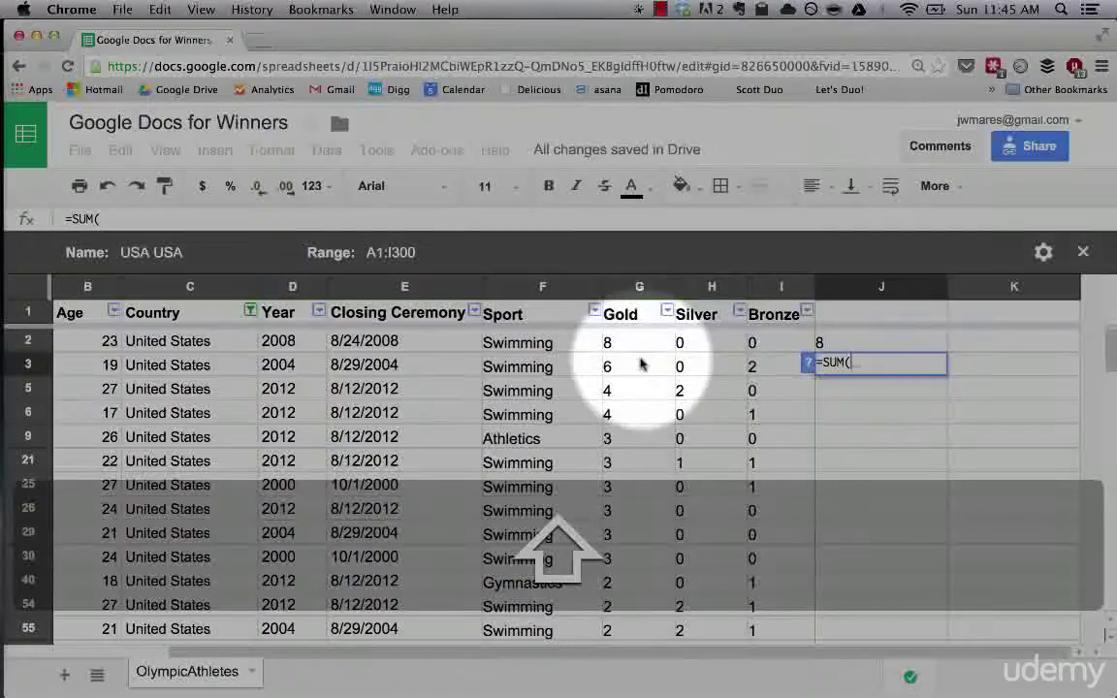
drag(640, 363, 774, 369)
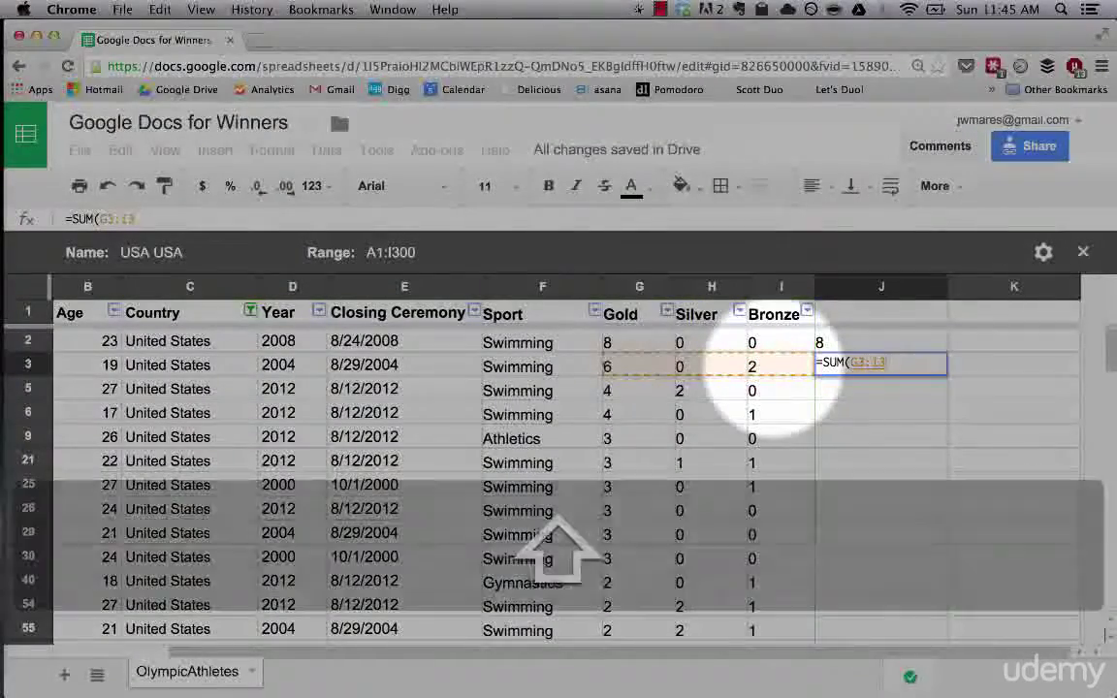
text())
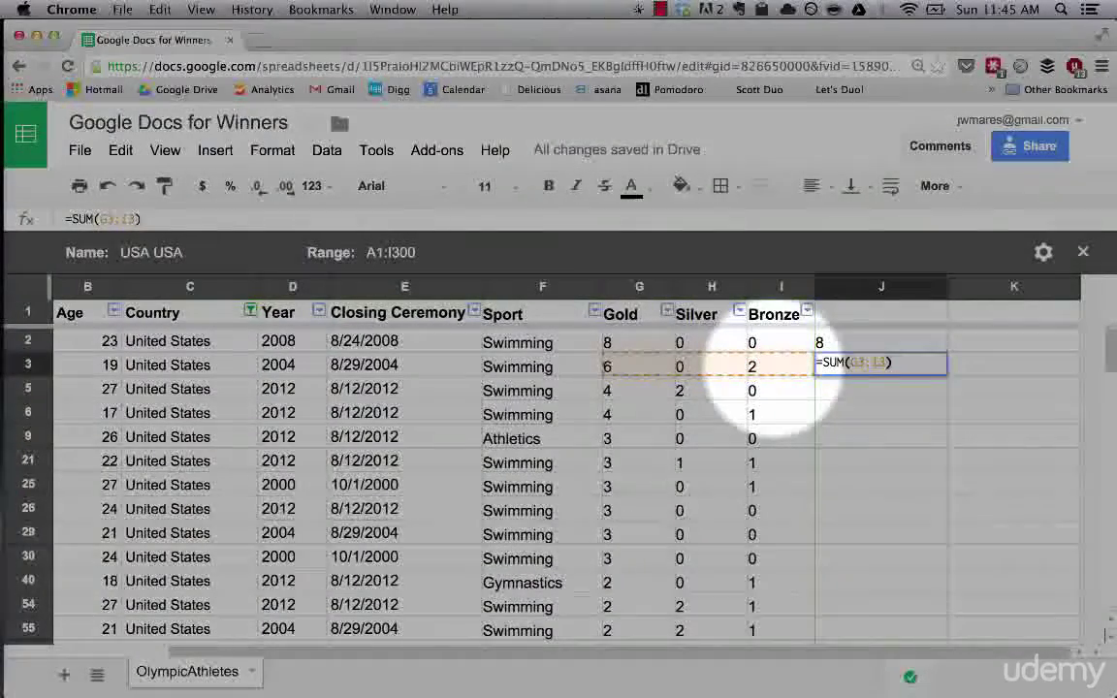
key(Return)
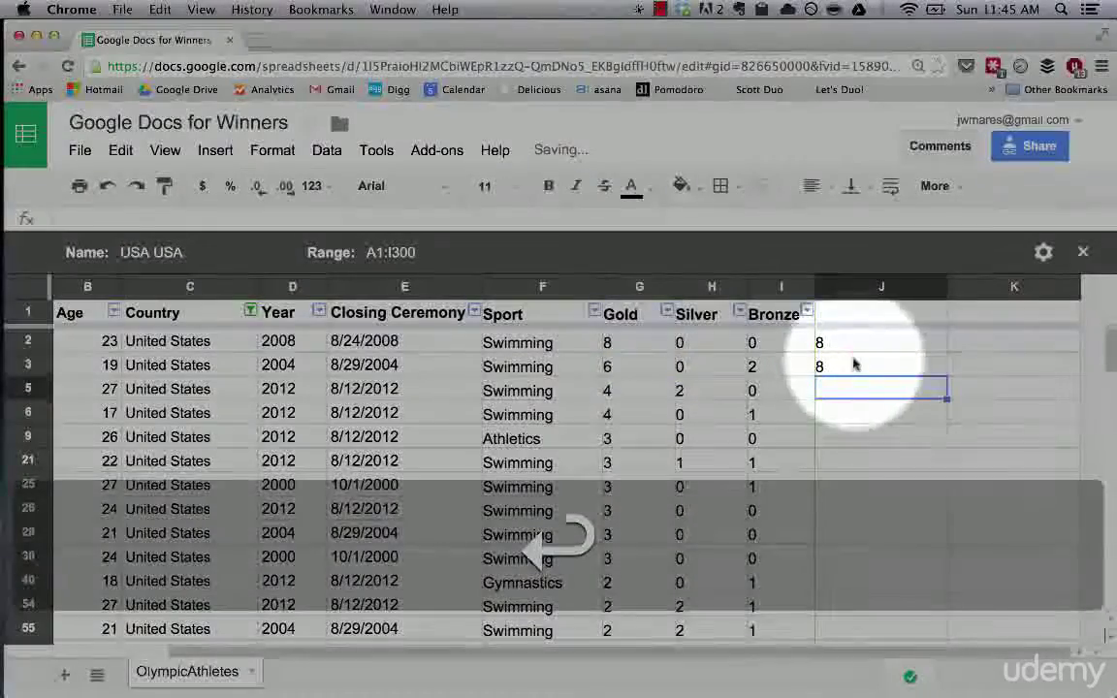
click(841, 366)
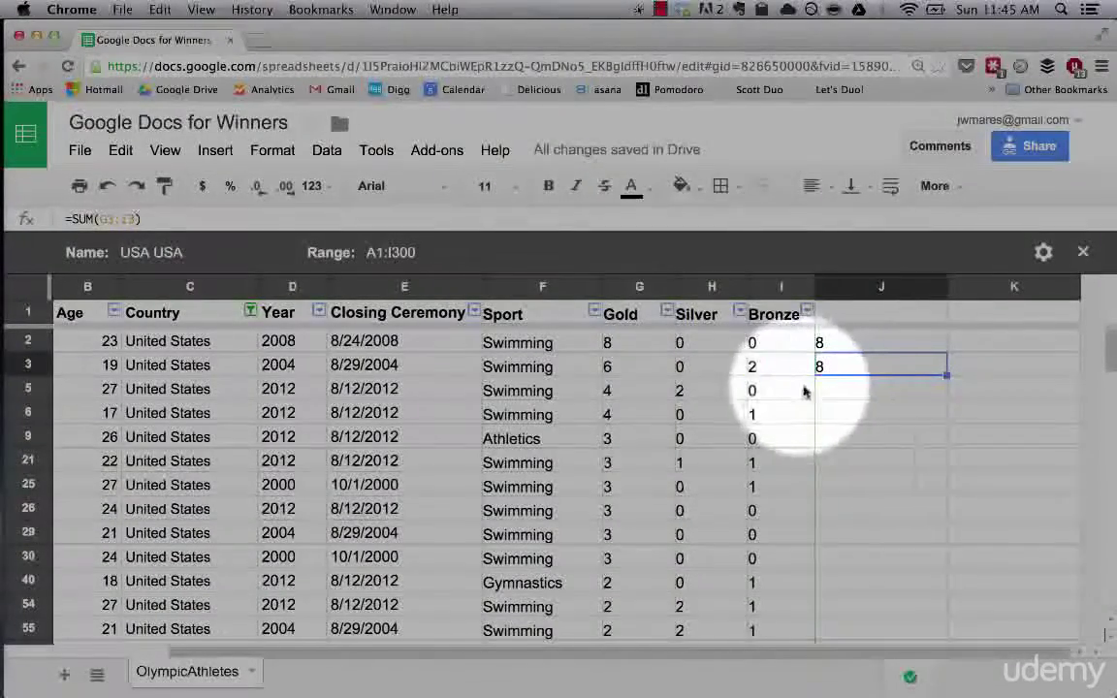
drag(950, 371, 948, 397)
click(860, 396)
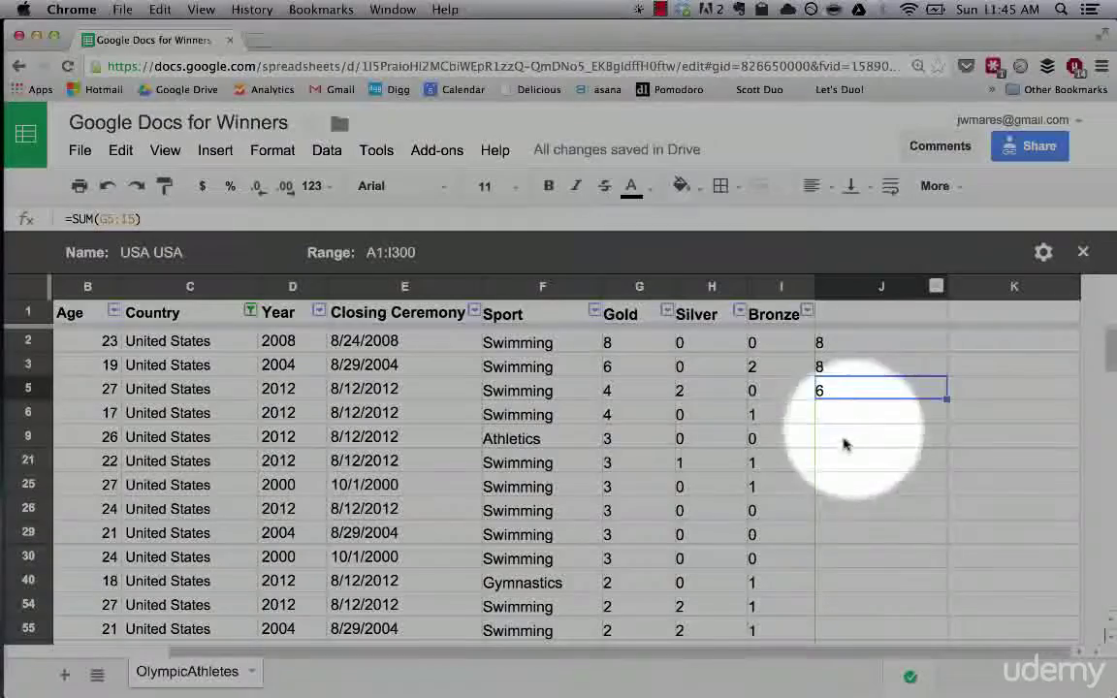
scroll(863, 509, down, 15)
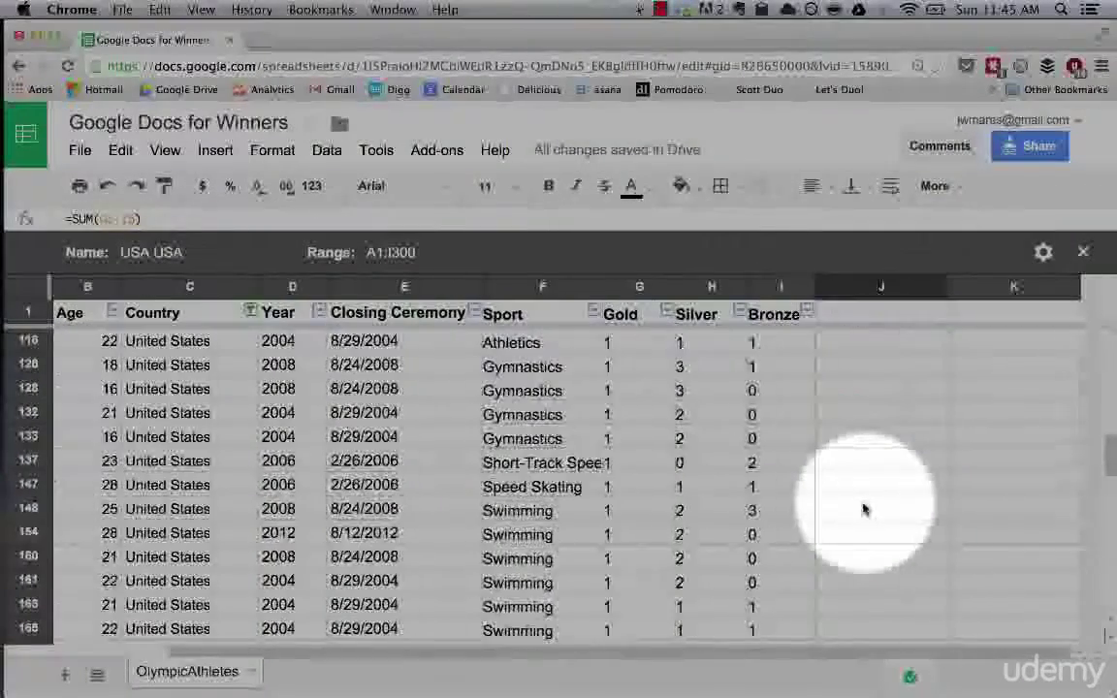
- Enter =sum(G6:I6)+J2 in J6, showing 13, and fill it down to J9
scroll(863, 510, up, 15)
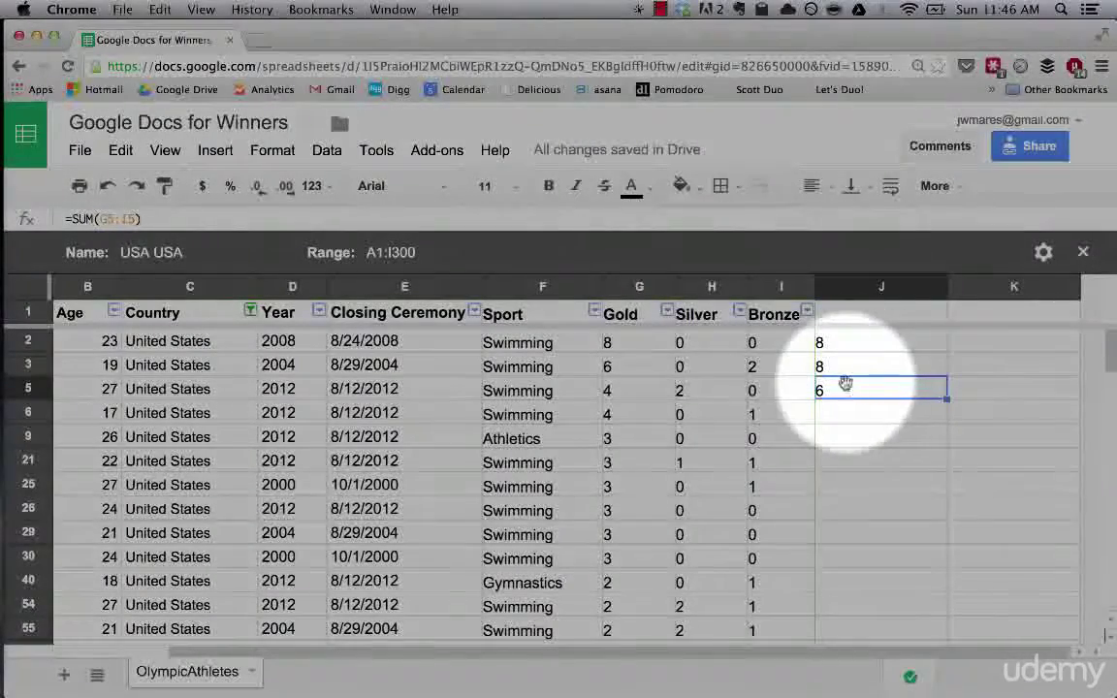
click(844, 419)
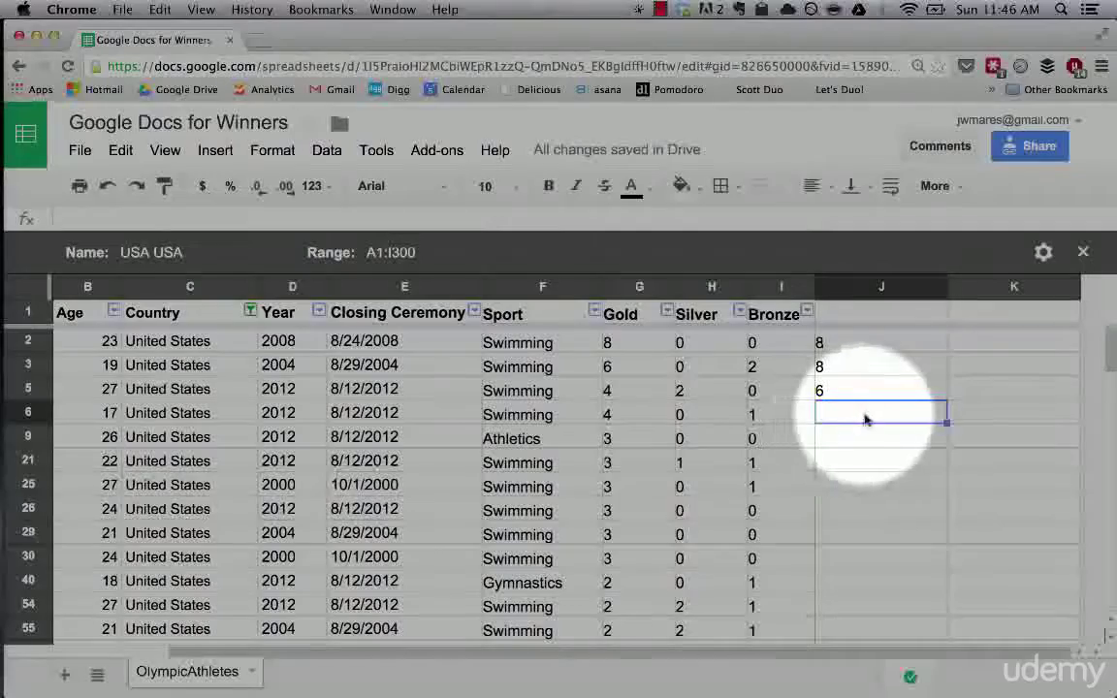
text(=)
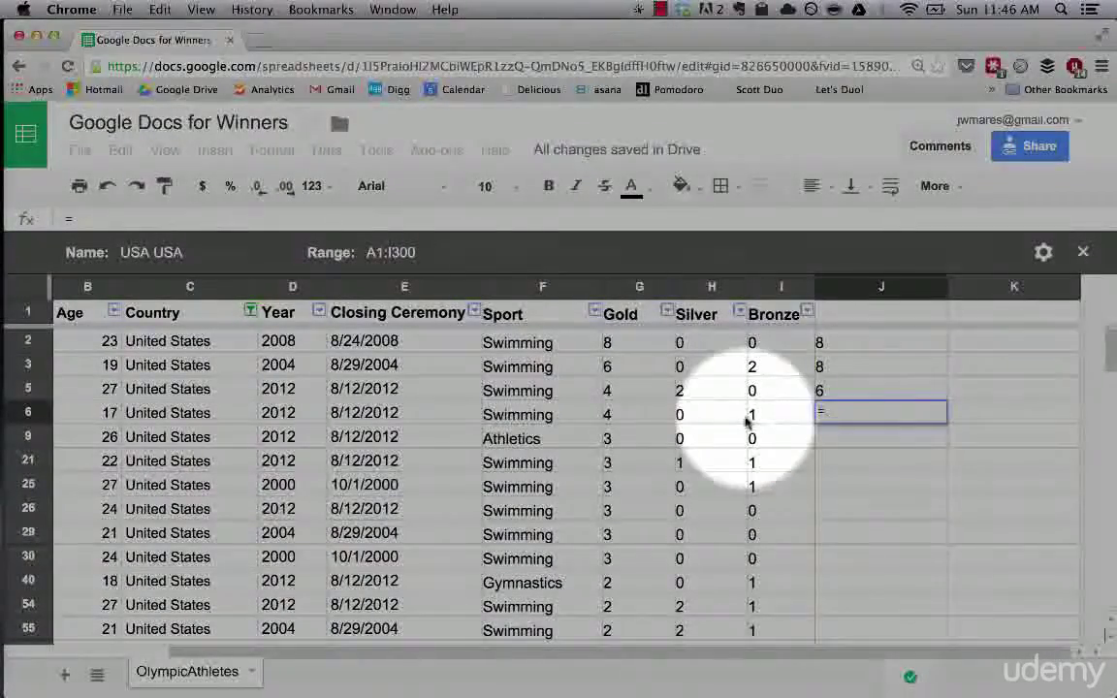
click(713, 438)
key(BackSpace)
key(BackSpace)
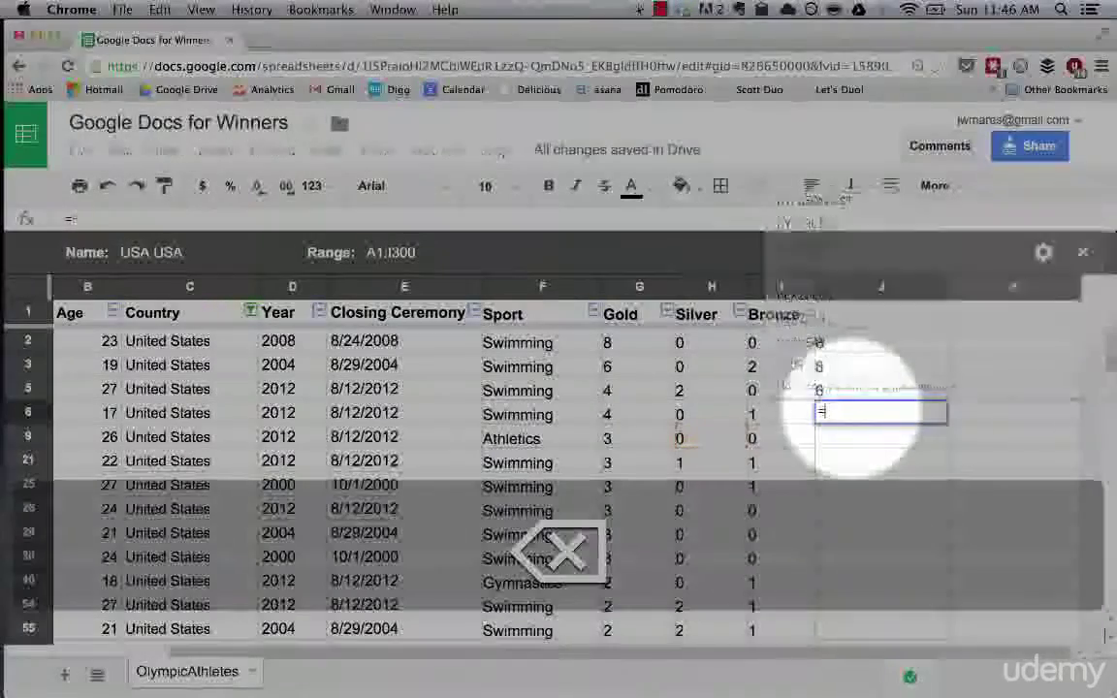
text(sum()
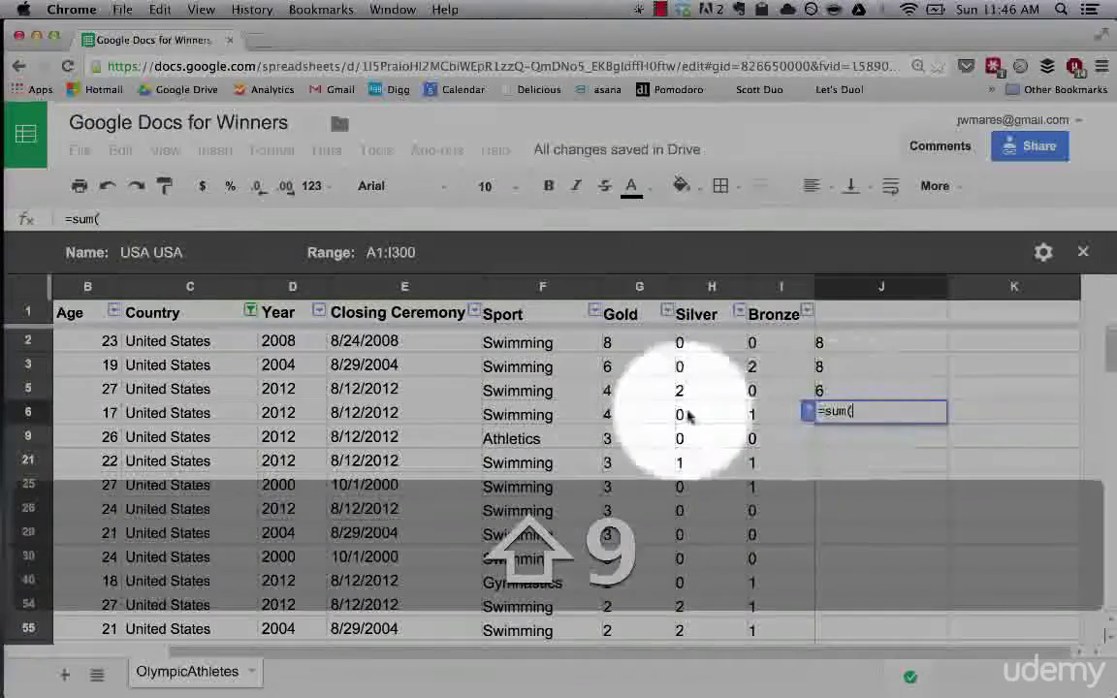
drag(639, 412, 800, 415)
text())
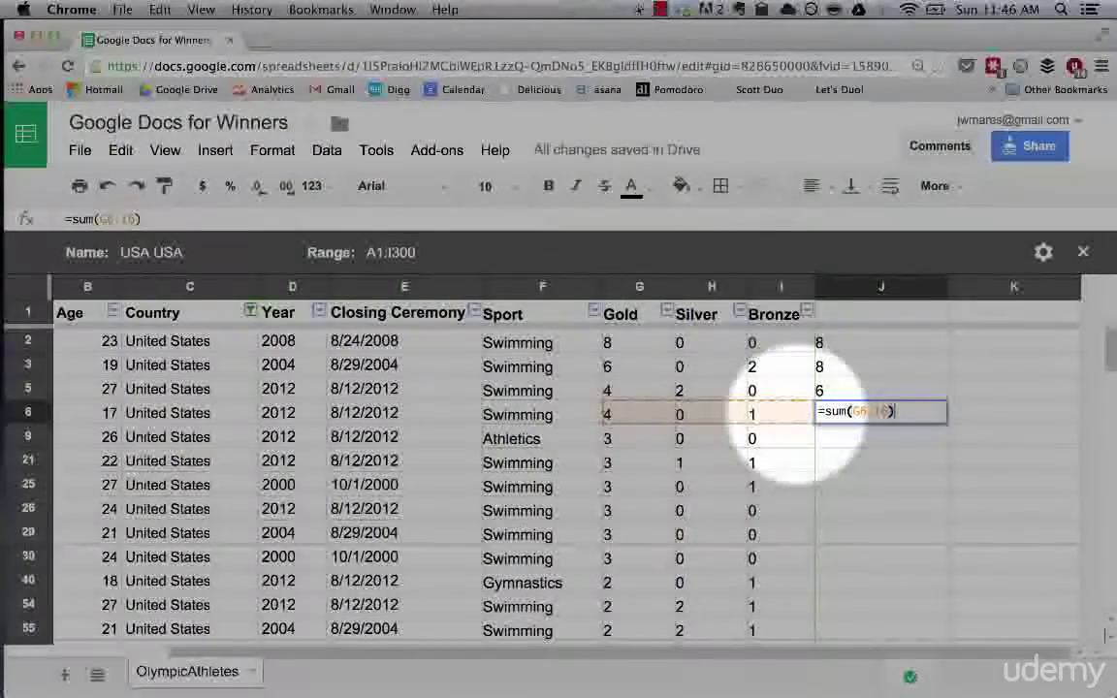
text(+)
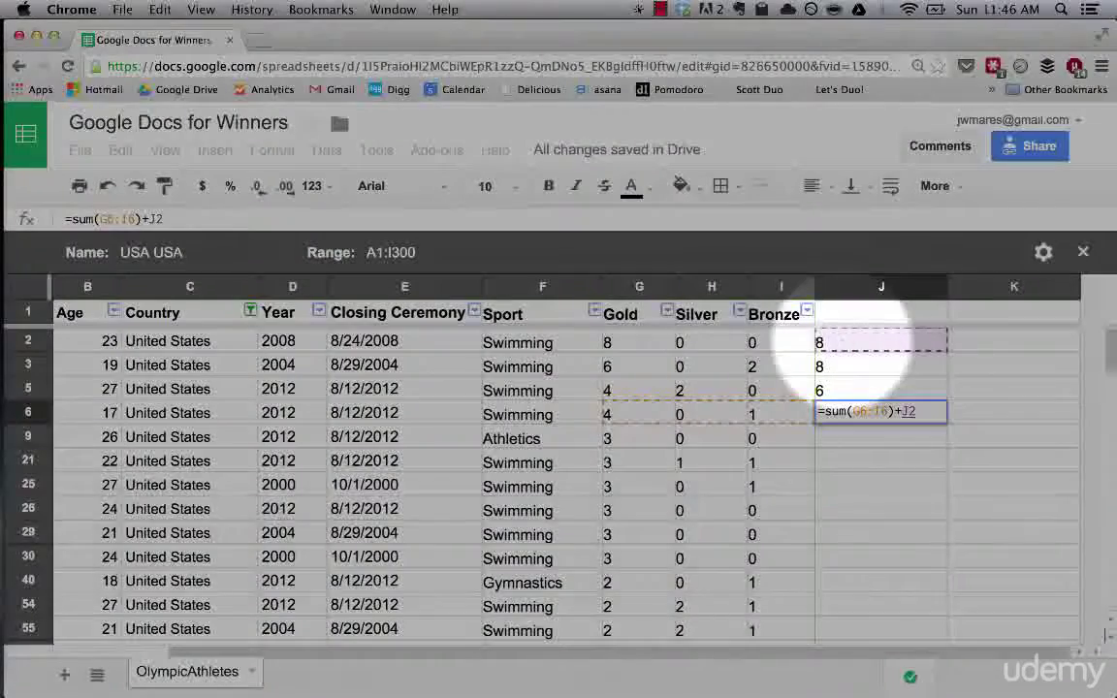
key(Return)
click(853, 422)
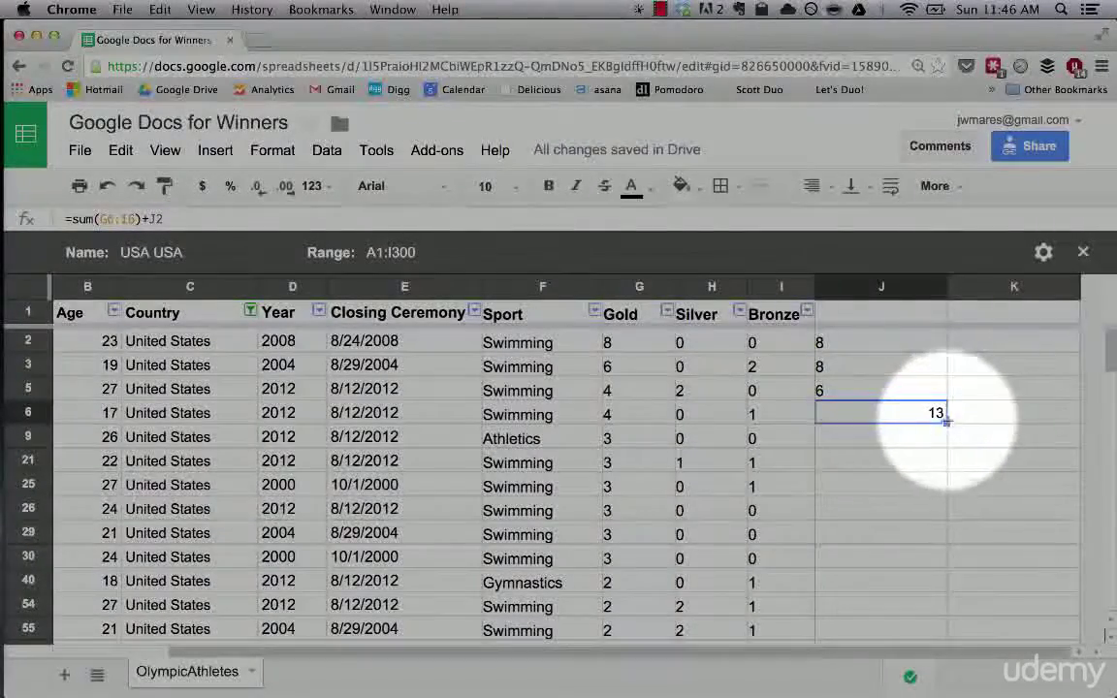
drag(948, 424, 947, 444)
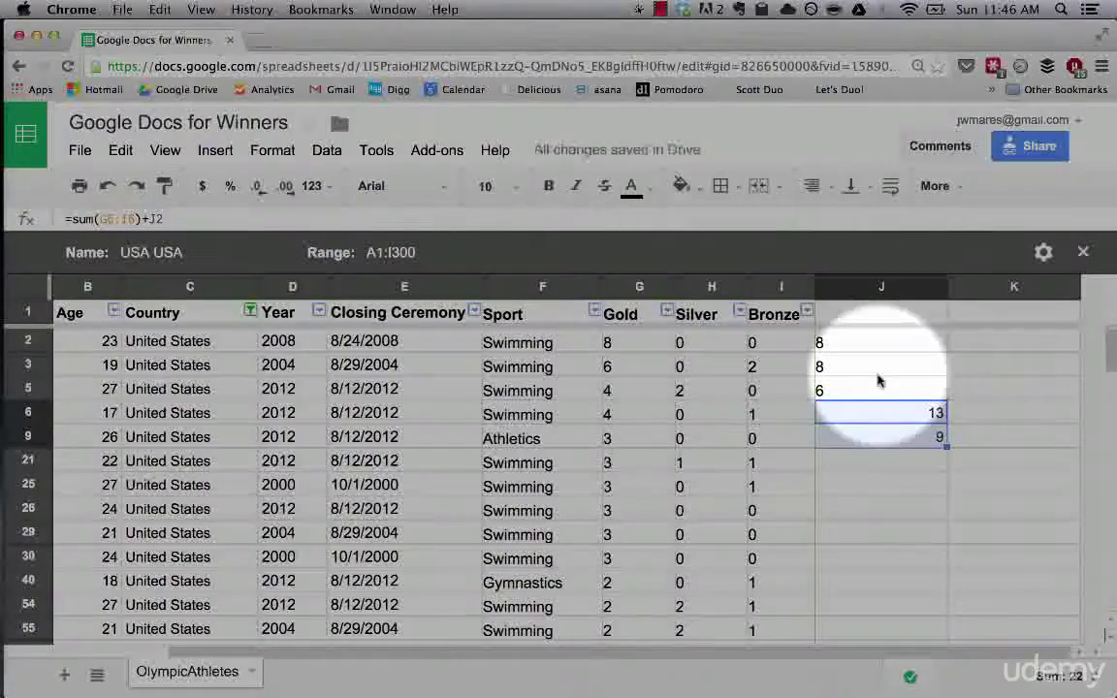
double_click(858, 439)
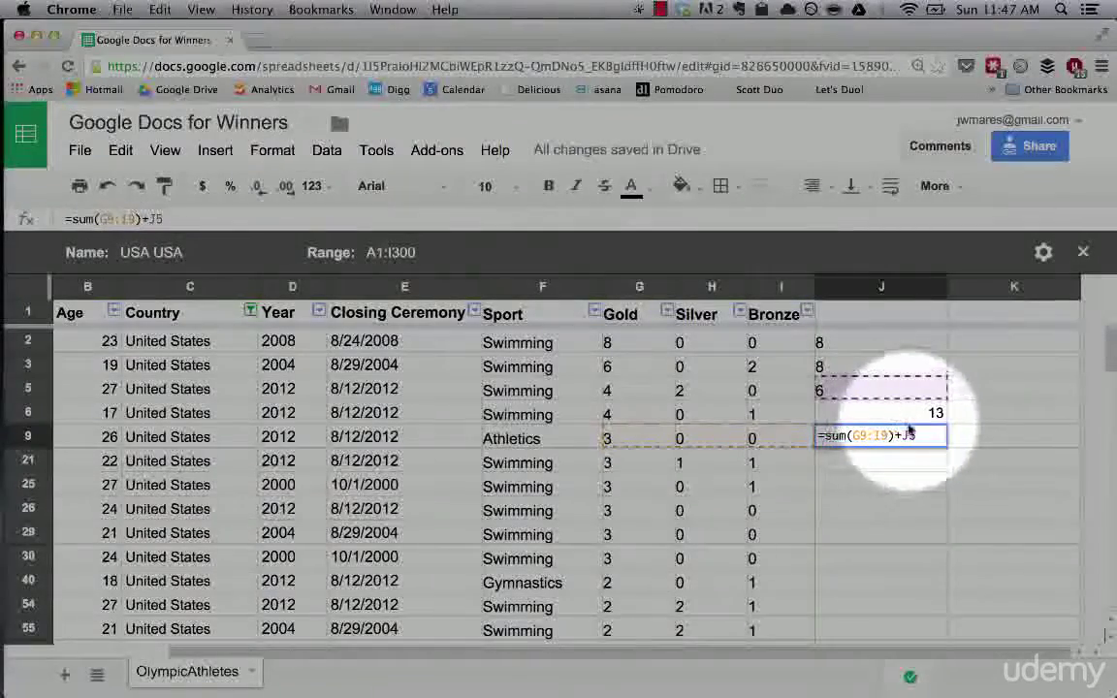
click(918, 415)
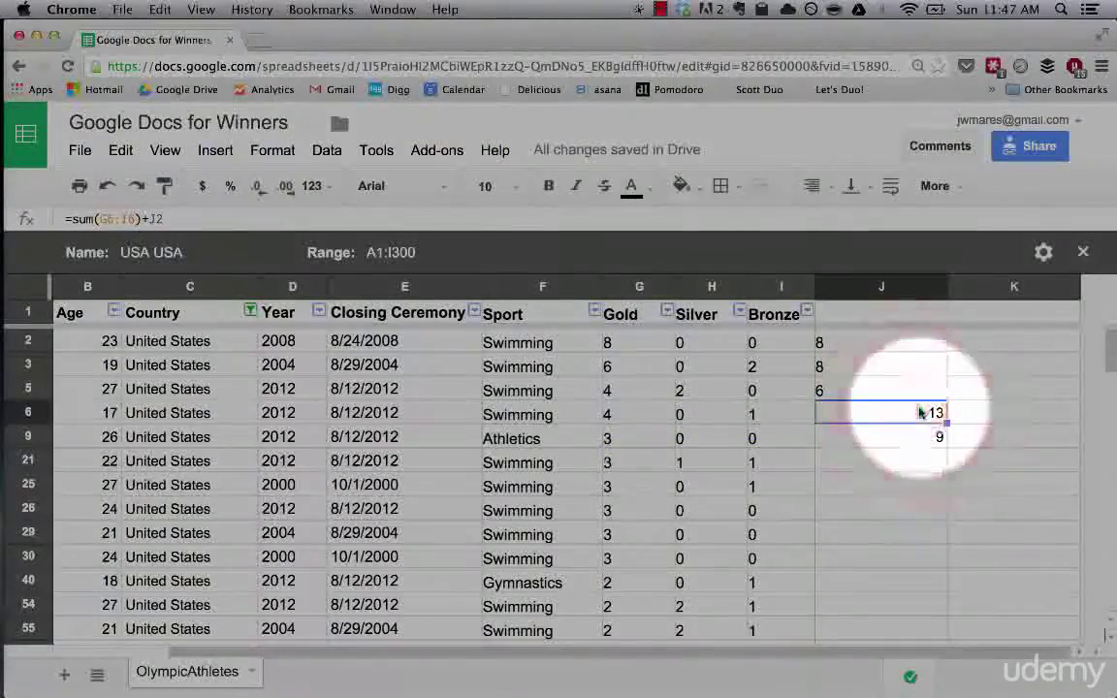
double_click(918, 415)
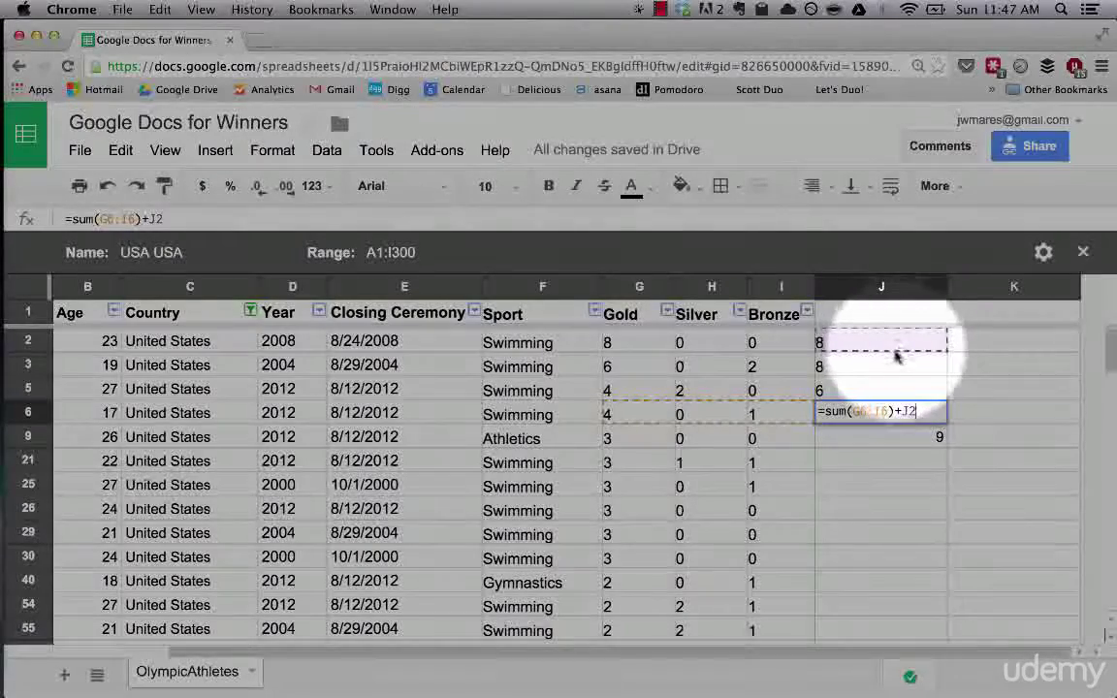
click(907, 441)
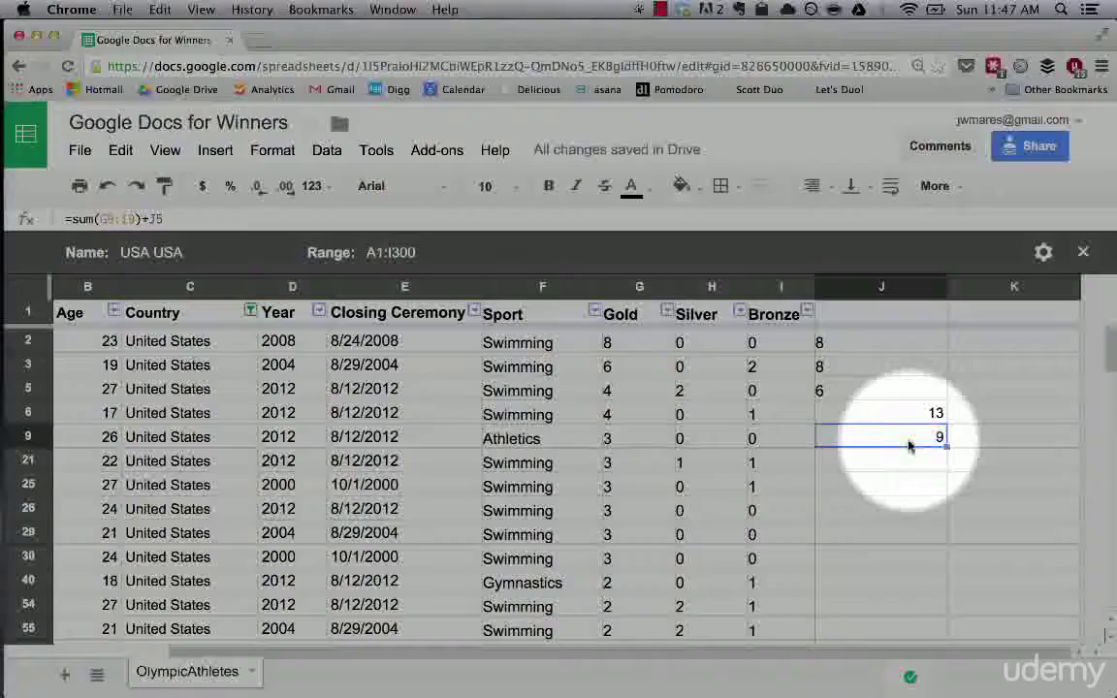
double_click(909, 444)
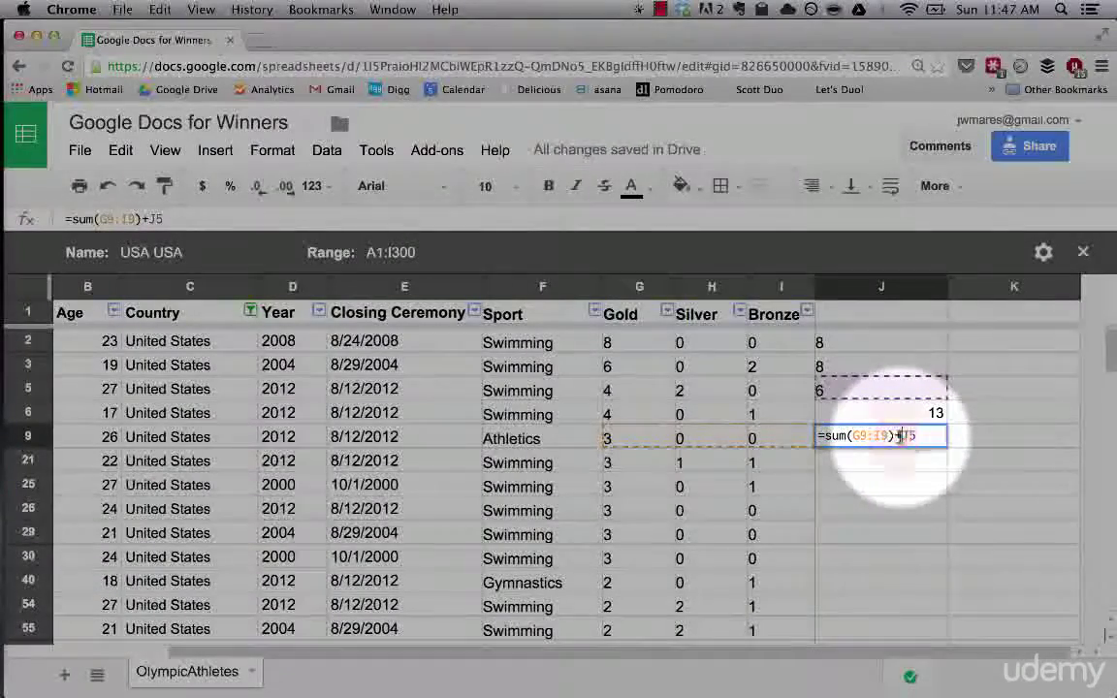
- Change J9's added reference from J5 to the absolute $J$2, giving =sum(G9:I9)+$J$2
key(shift)
text($)
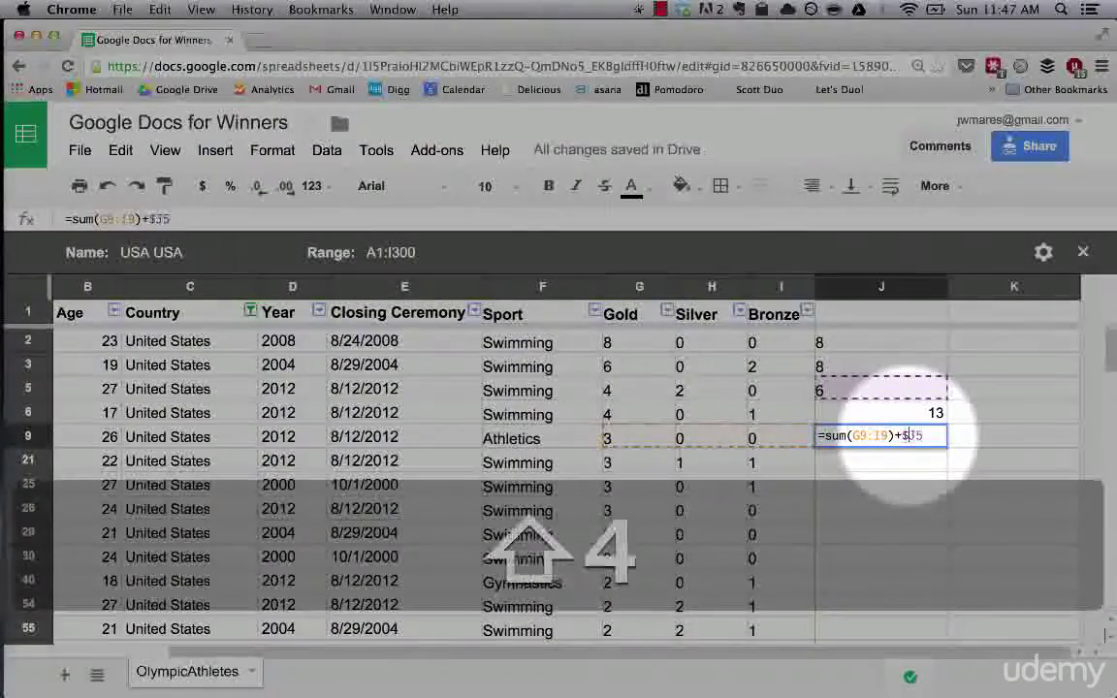
click(917, 436)
text($)
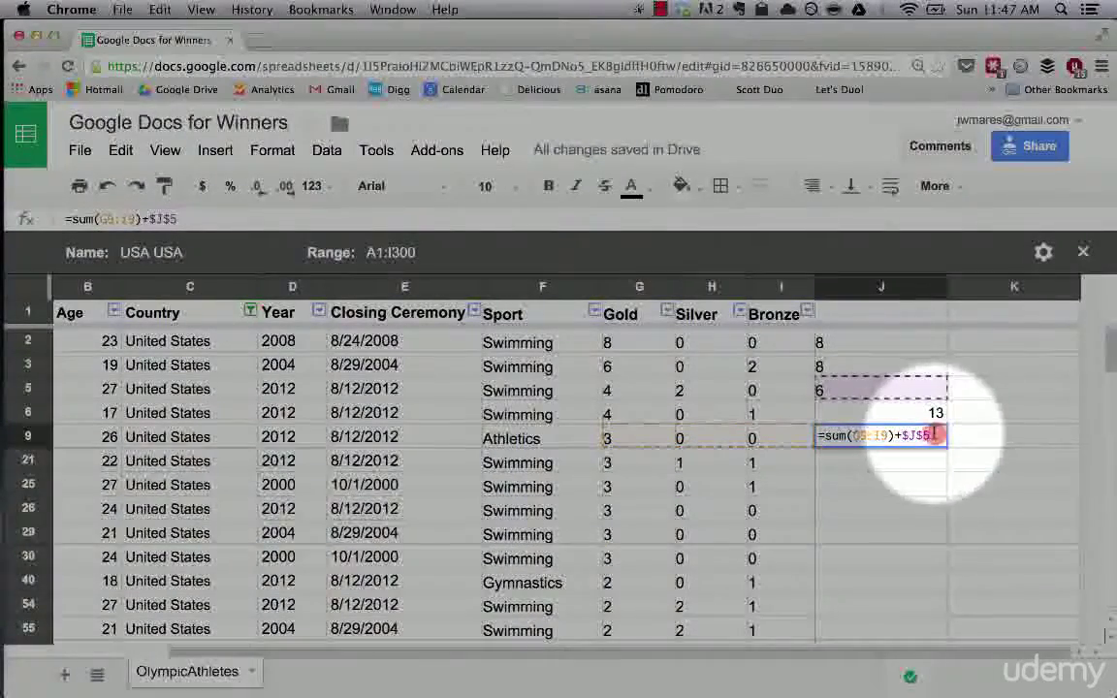
key(BackSpace)
text(2)
key(Return)
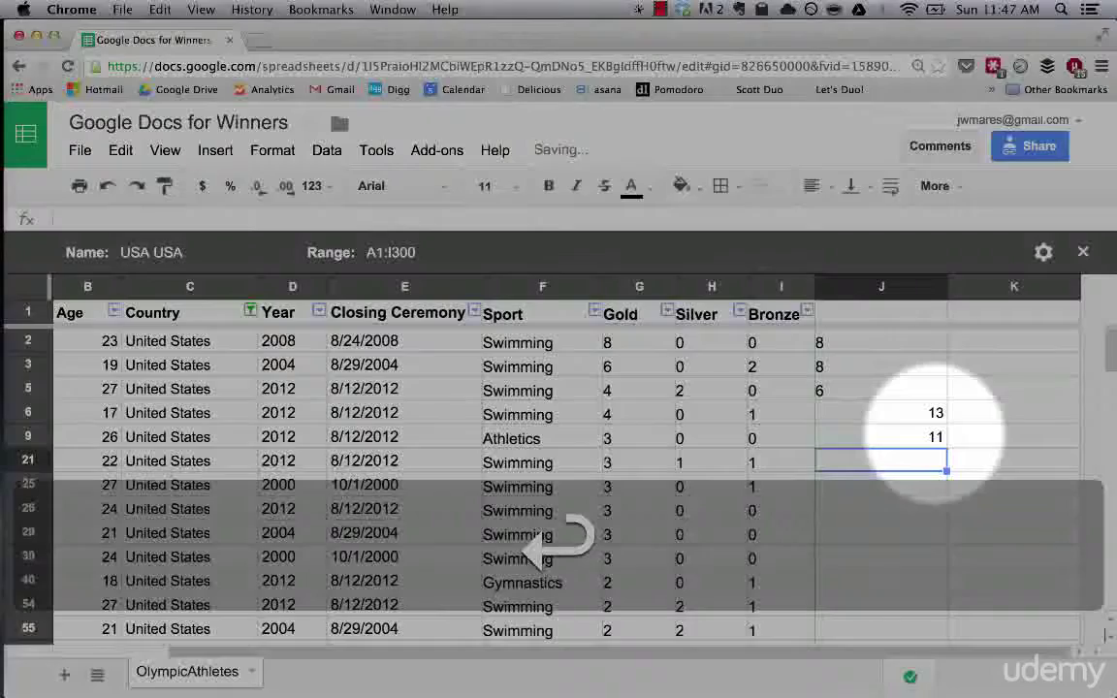
- Reopen J9 to confirm it references $J$2 and shows 11, leaving it unchanged
click(912, 438)
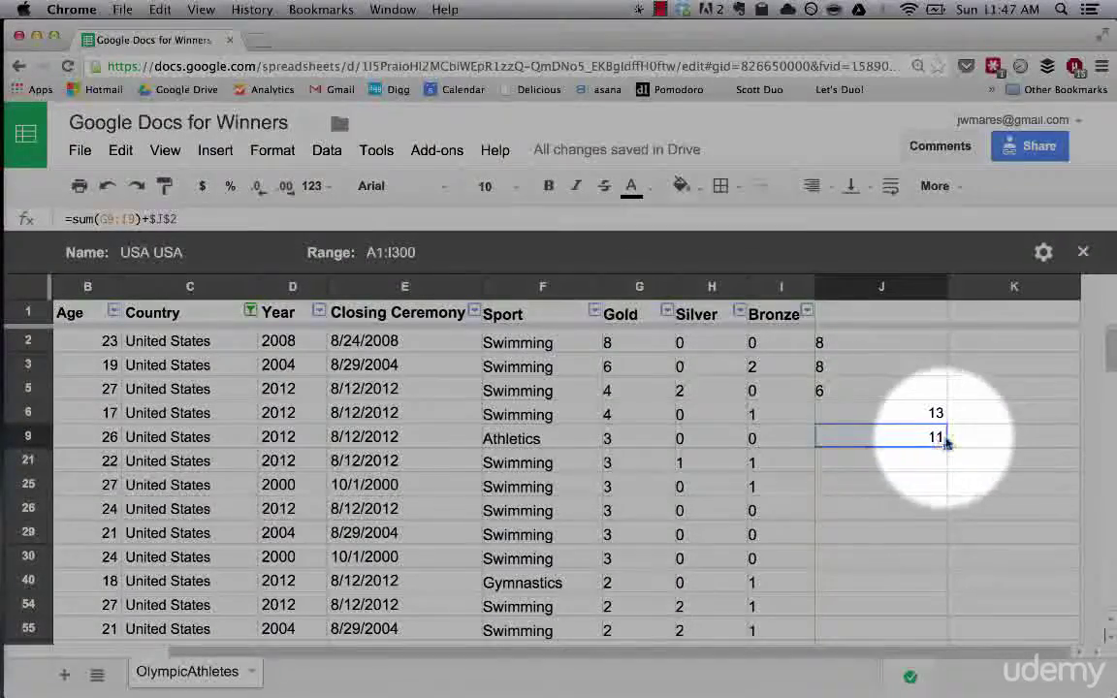
double_click(933, 438)
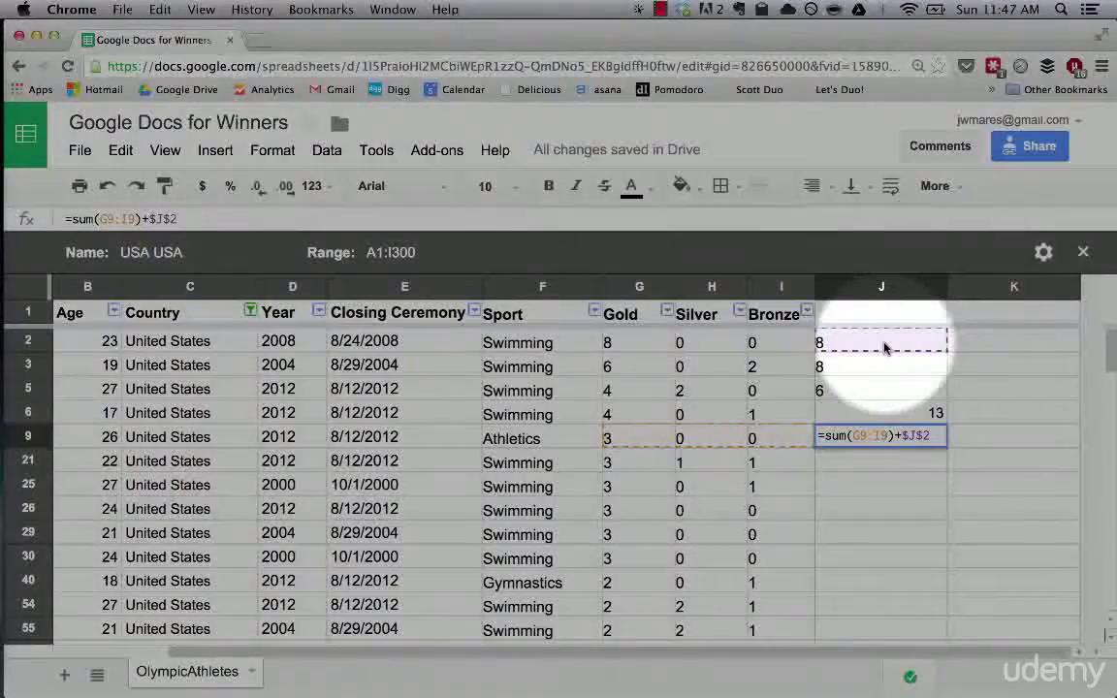
key(Return)
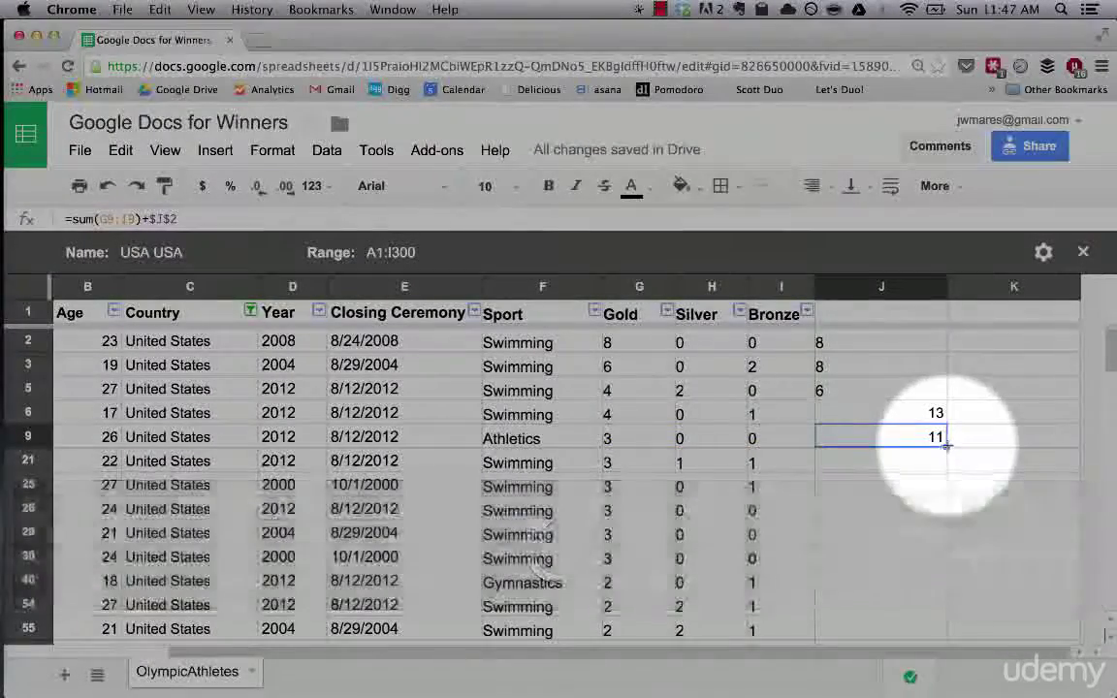
- Fill J9's formula down to J54 and check that J29 reads =sum(G29:I29)+$J$2
drag(948, 445, 916, 604)
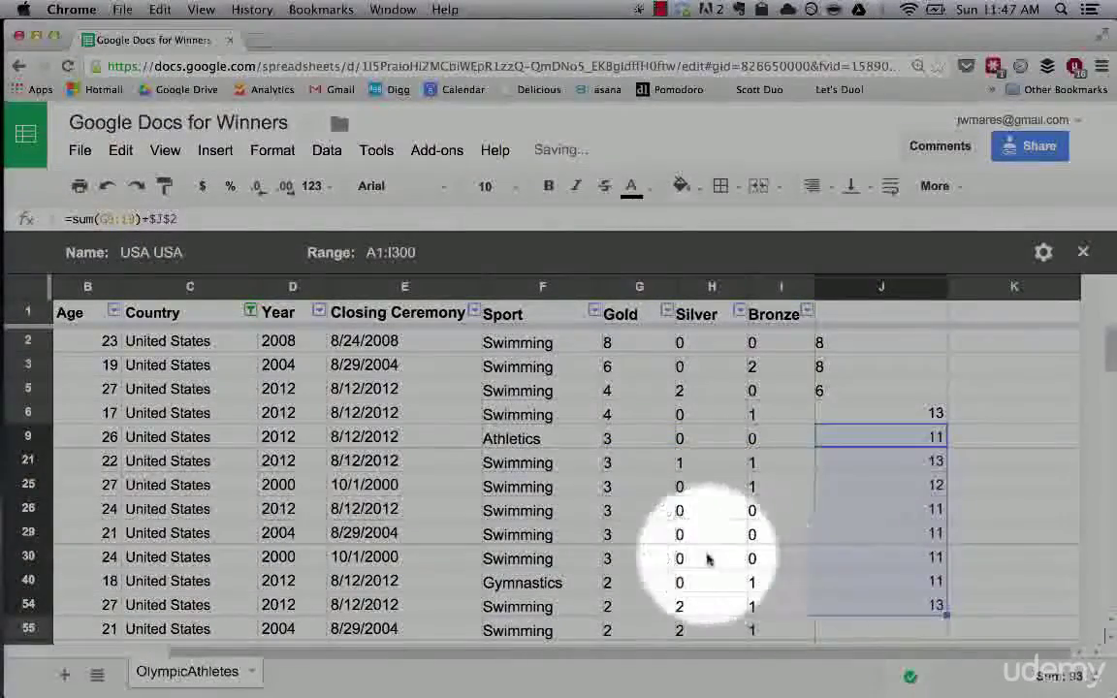
click(870, 535)
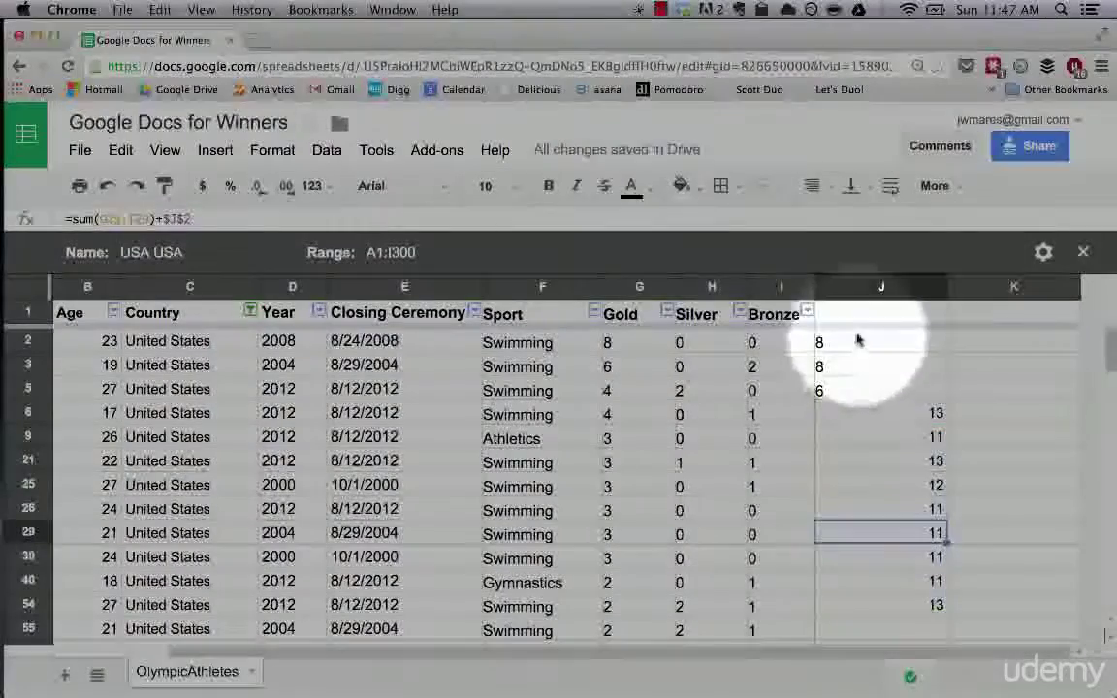
double_click(898, 534)
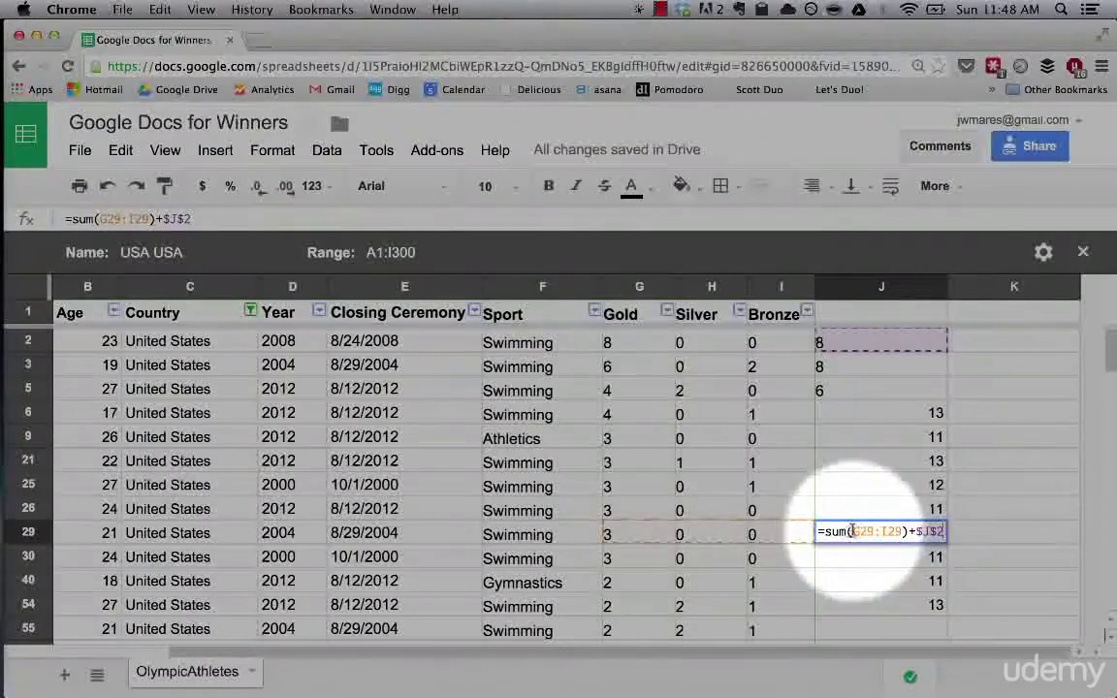
click(905, 532)
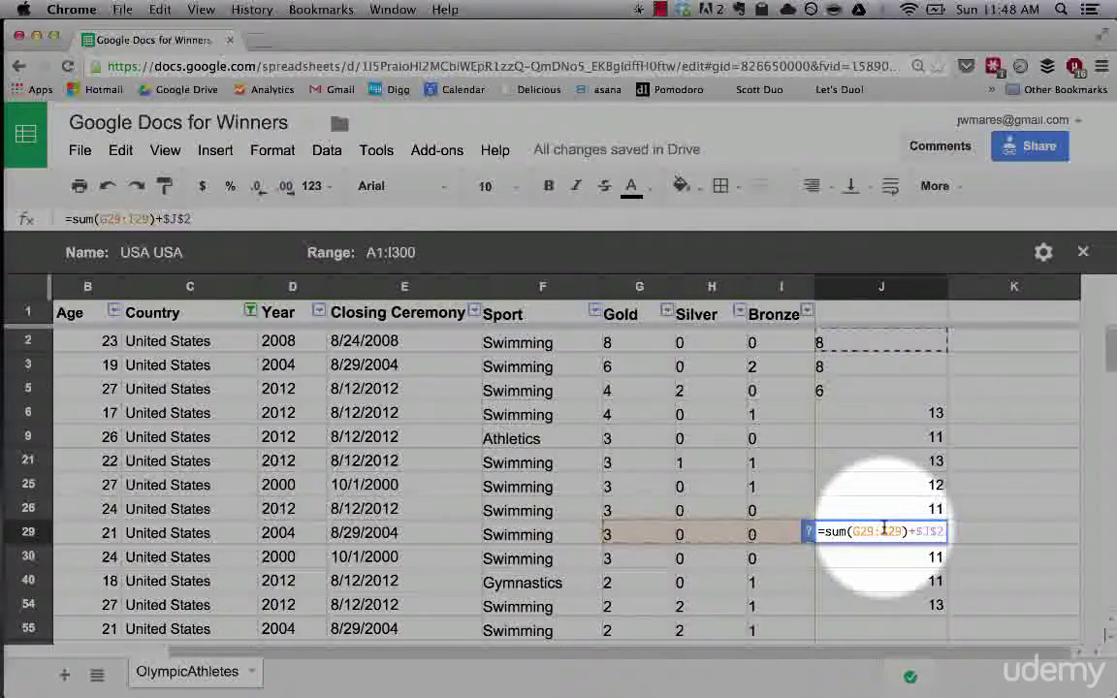
text(')
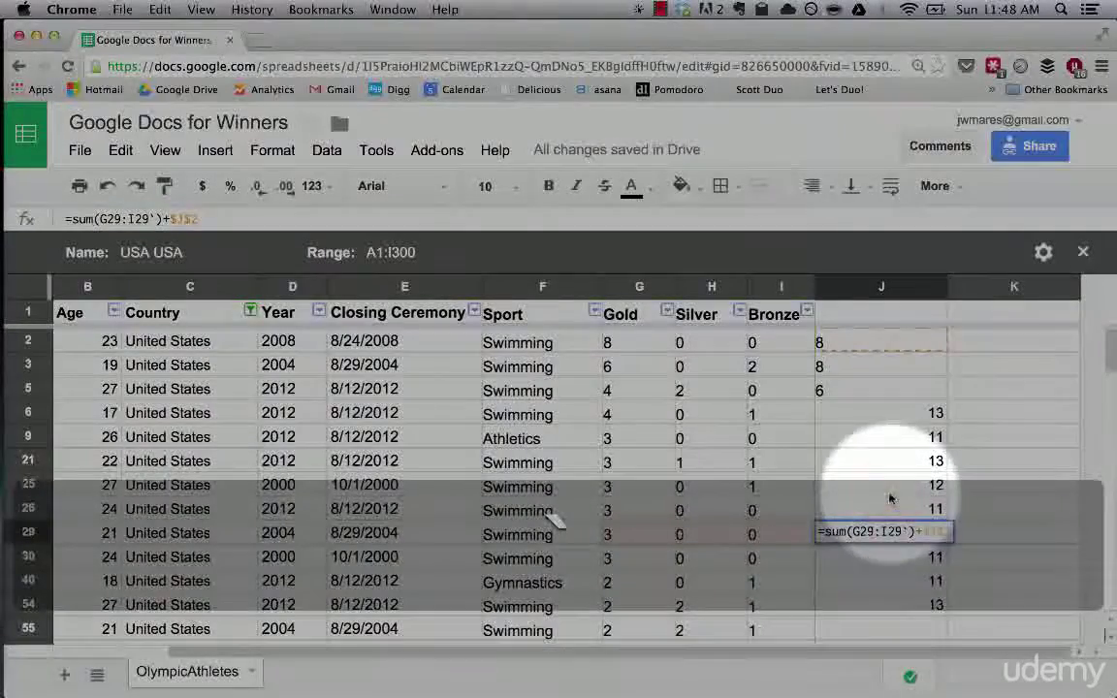
click(879, 495)
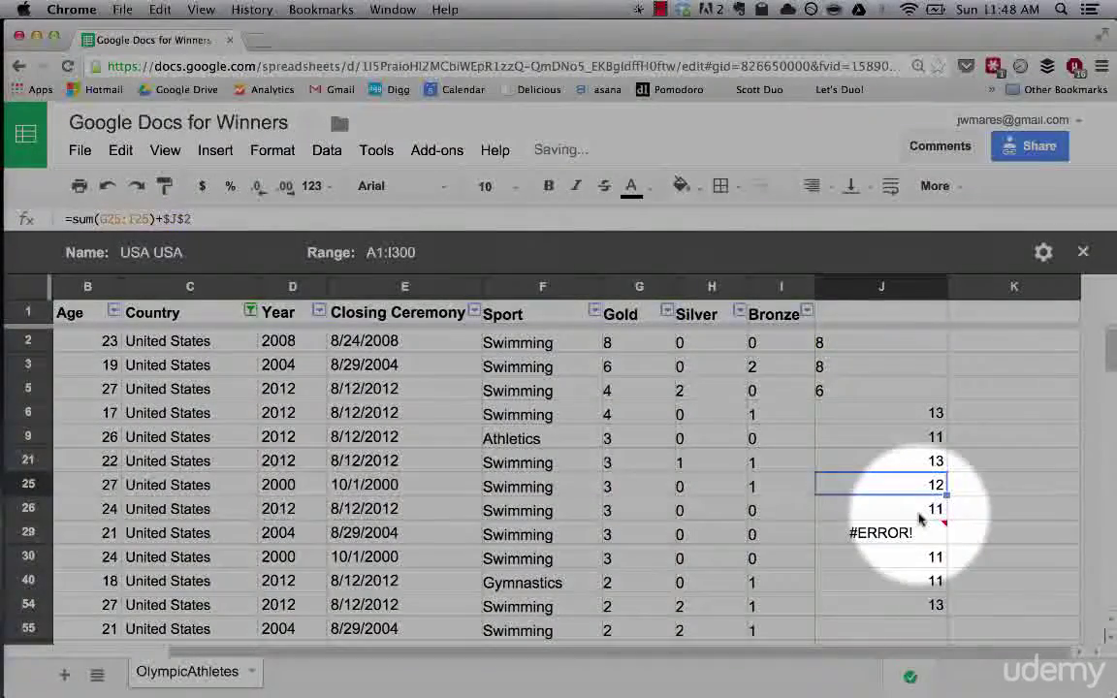
key(super+z)
click(888, 463)
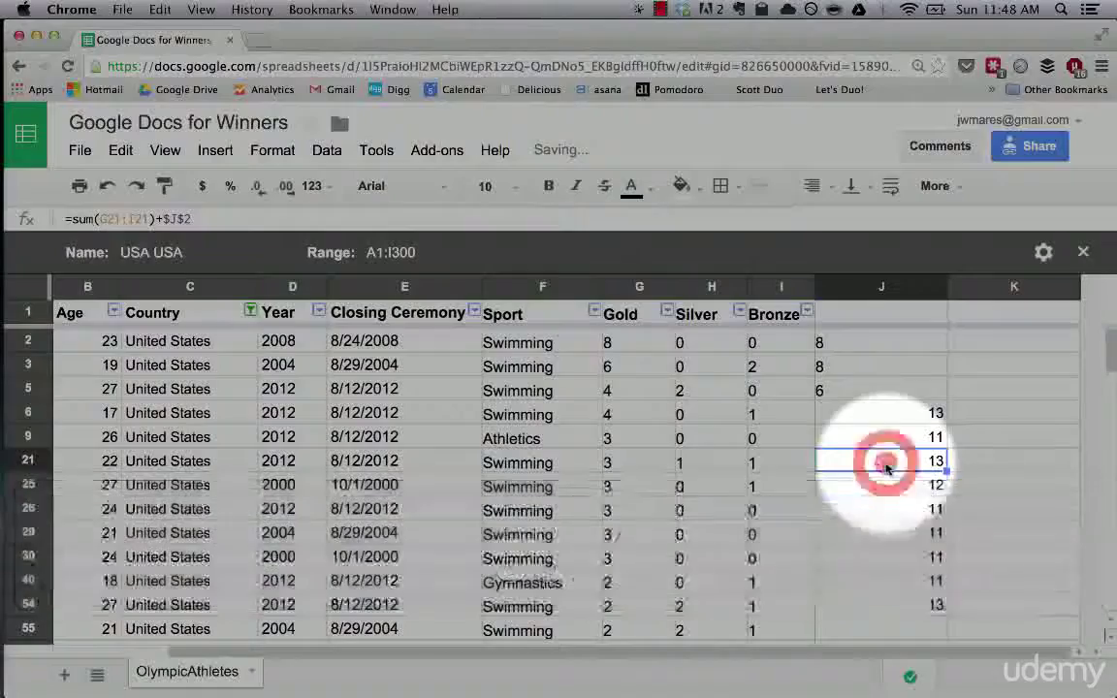
double_click(887, 464)
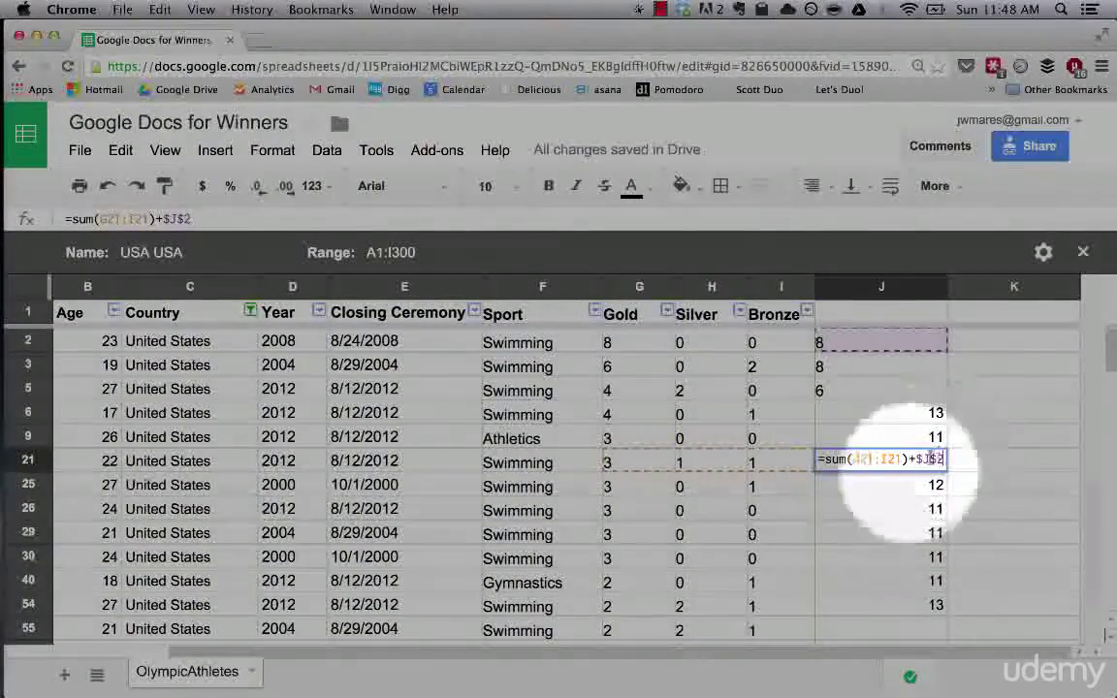
key(Escape)
double_click(885, 485)
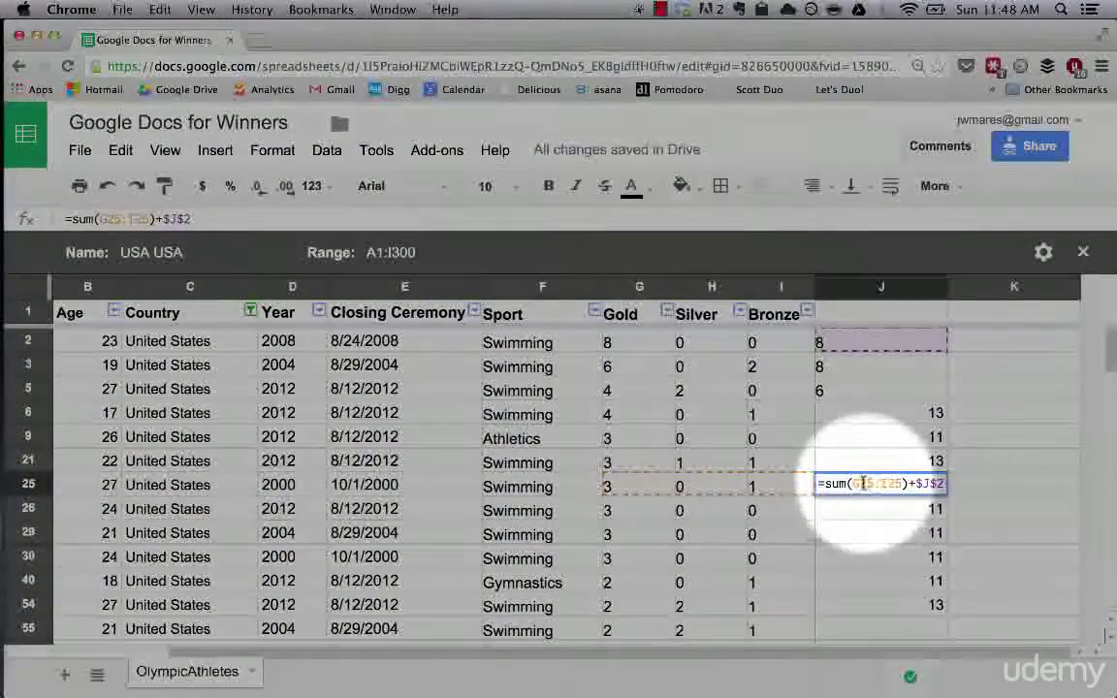
key(Escape)
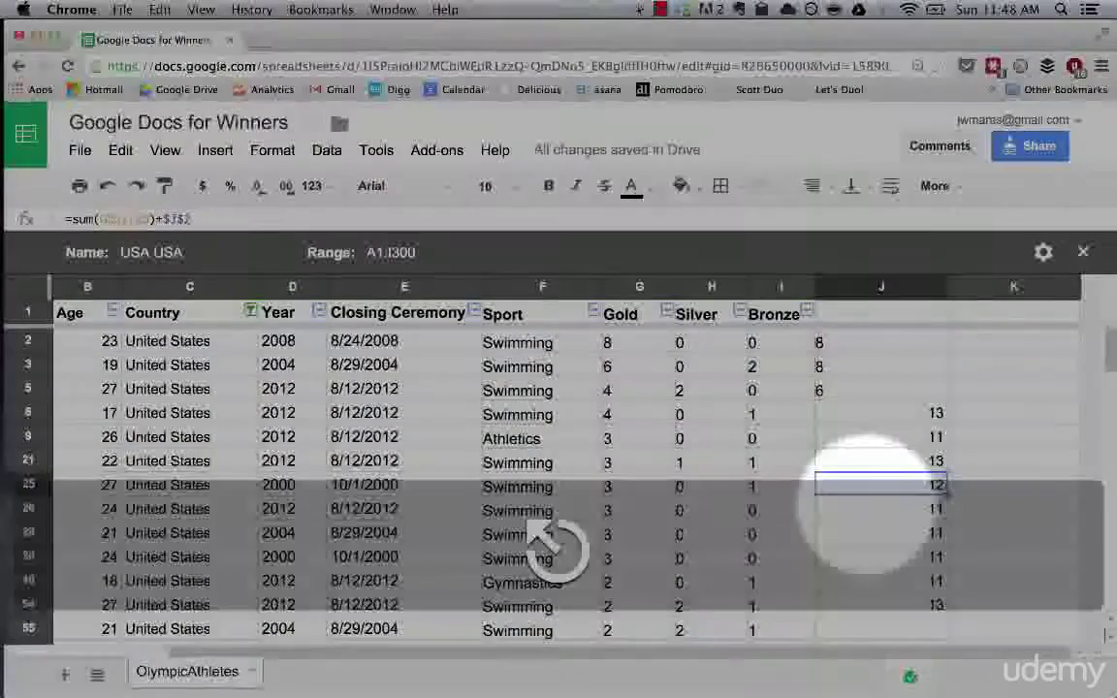
double_click(909, 438)
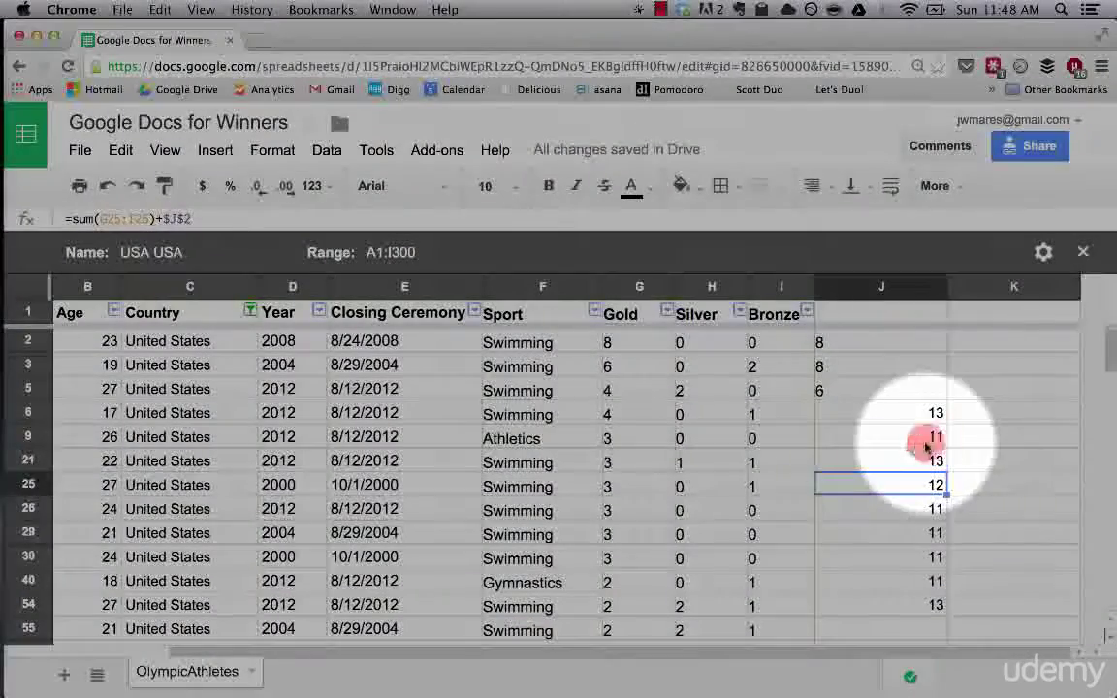